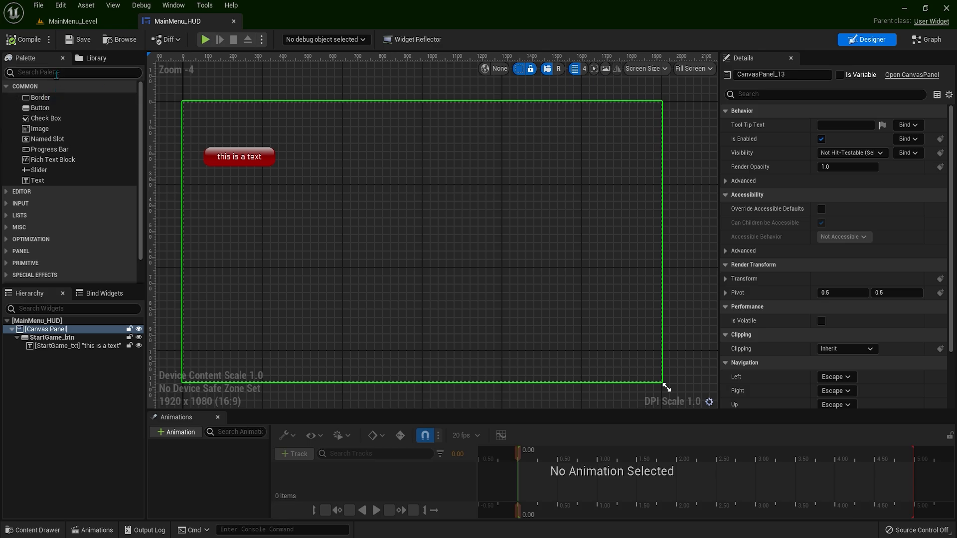
Add an Image widget to the canvas and place it at about X 564, Y 220
{"action": "left_click", "coordinate": [52, 133]}
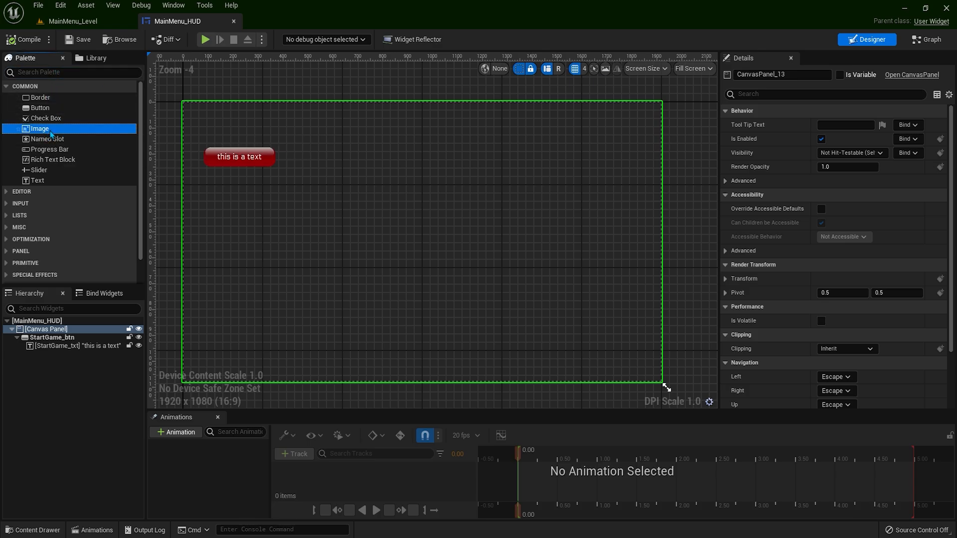
{"action": "left_click_drag", "start_coordinate": [114, 143], "coordinate": [340, 235]}
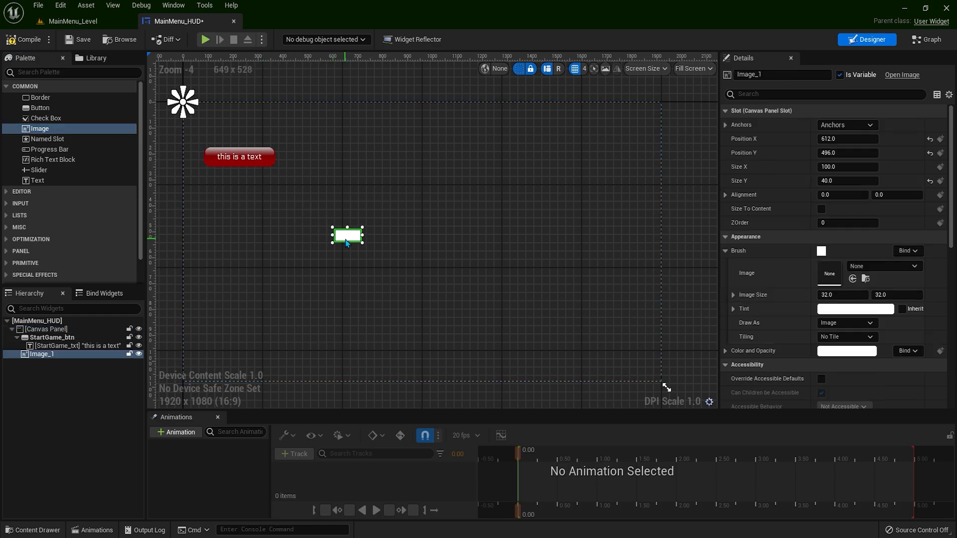
{"action": "left_click_drag", "start_coordinate": [345, 242], "coordinate": [332, 172]}
Enlarge the new image freehand to about 216 by 153 and save the widget
{"action": "scroll", "coordinate": [371, 169], "scroll_direction": "up", "scroll_amount": 4}
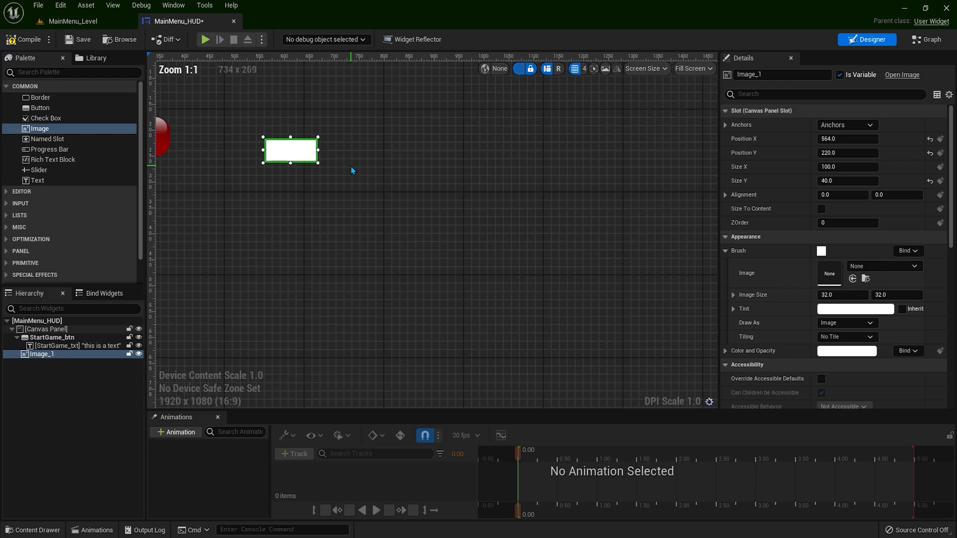
{"action": "right_click_drag", "start_coordinate": [352, 170], "coordinate": [416, 206]}
{"action": "left_click_drag", "start_coordinate": [382, 201], "coordinate": [441, 260]}
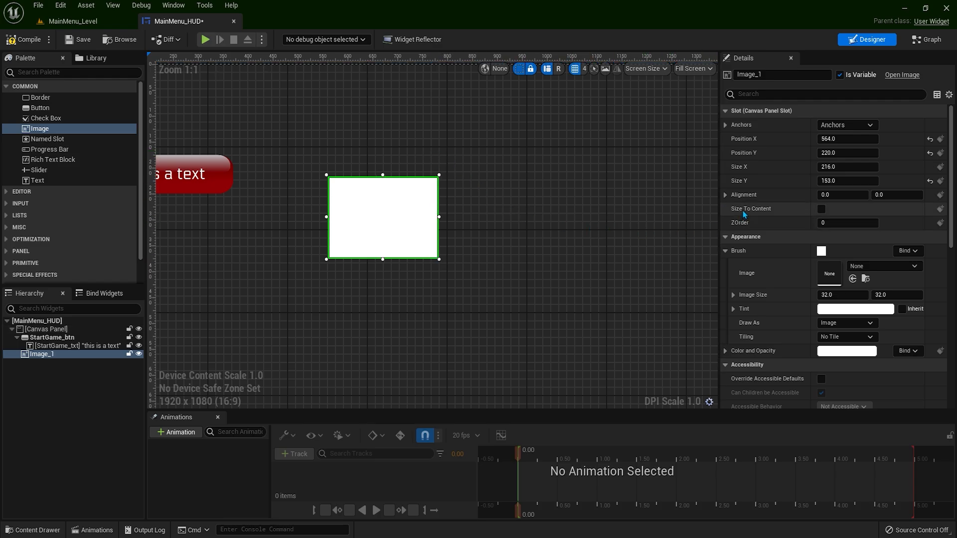
{"action": "key", "text": "ctrl+s"}
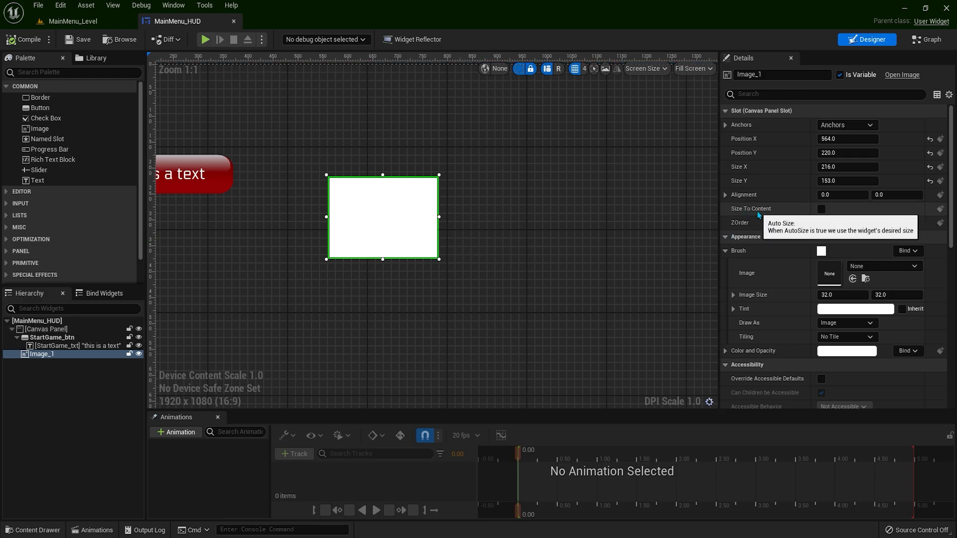
Set the image's size to 200 by 50 and stretch it freehand to about 239 by 52
{"action": "left_click_drag", "start_coordinate": [442, 260], "coordinate": [427, 243]}
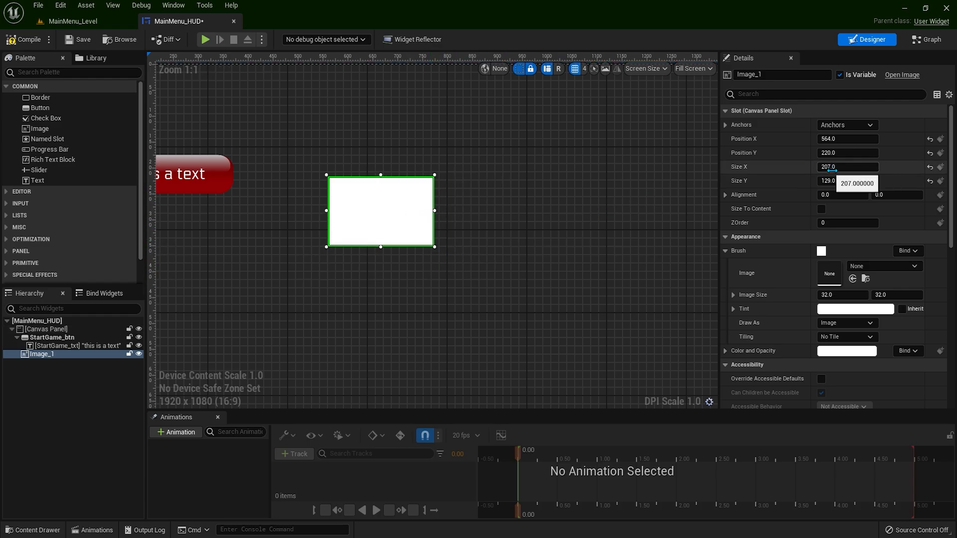
{"action": "left_click_drag", "start_coordinate": [839, 167], "coordinate": [834, 168]}
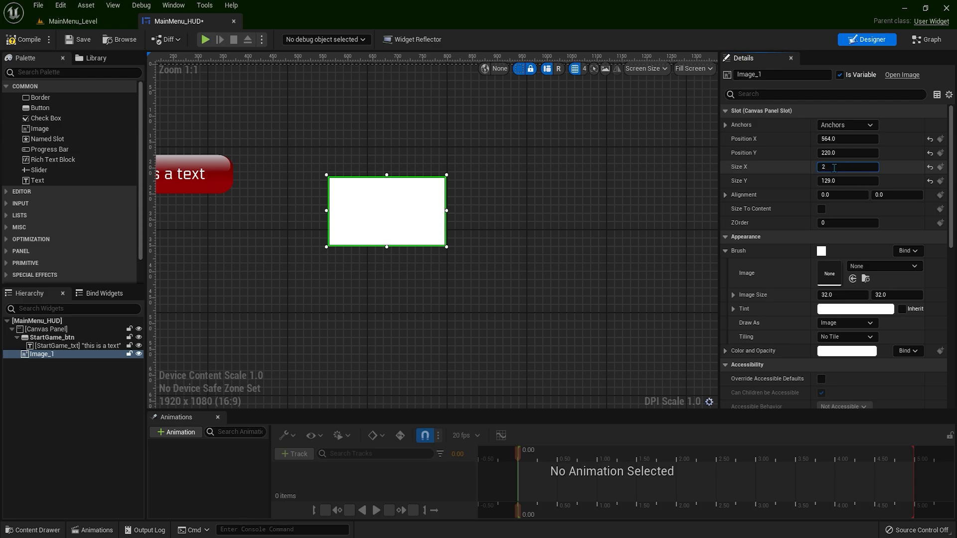
{"action": "key", "text": "Return"}
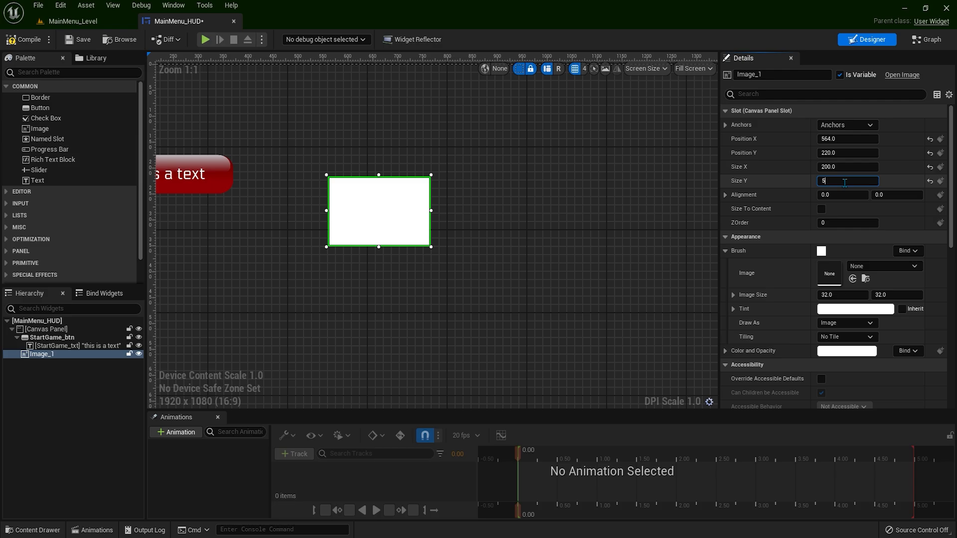
{"action": "left_click", "coordinate": [844, 182]}
{"action": "type", "text": "50"}
{"action": "key", "text": "Return"}
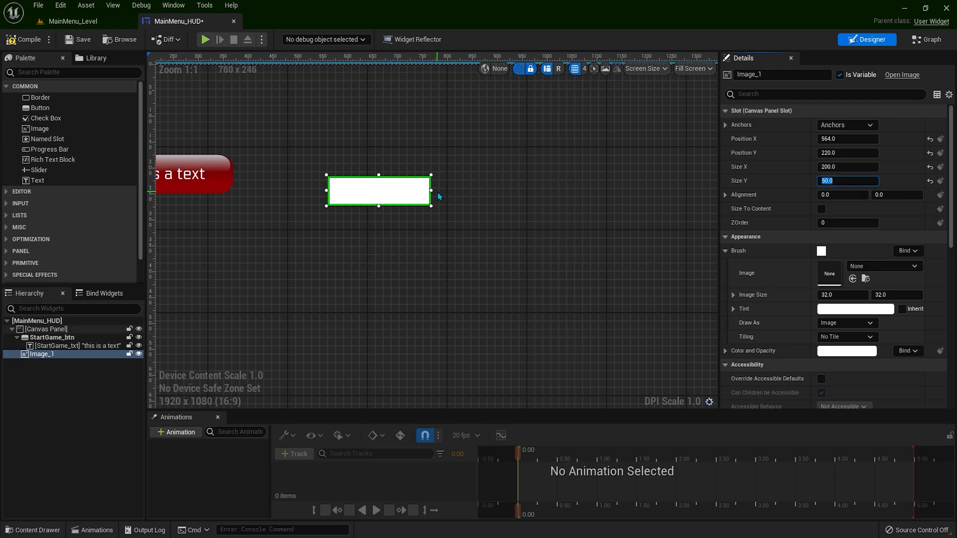
{"action": "left_click_drag", "start_coordinate": [432, 190], "coordinate": [451, 195]}
{"action": "mouse_move", "coordinate": [388, 208]}
{"action": "left_mouse_down"}
{"action": "mouse_move", "coordinate": [388, 276]}
{"action": "mouse_move", "coordinate": [388, 209]}
{"action": "left_mouse_up"}
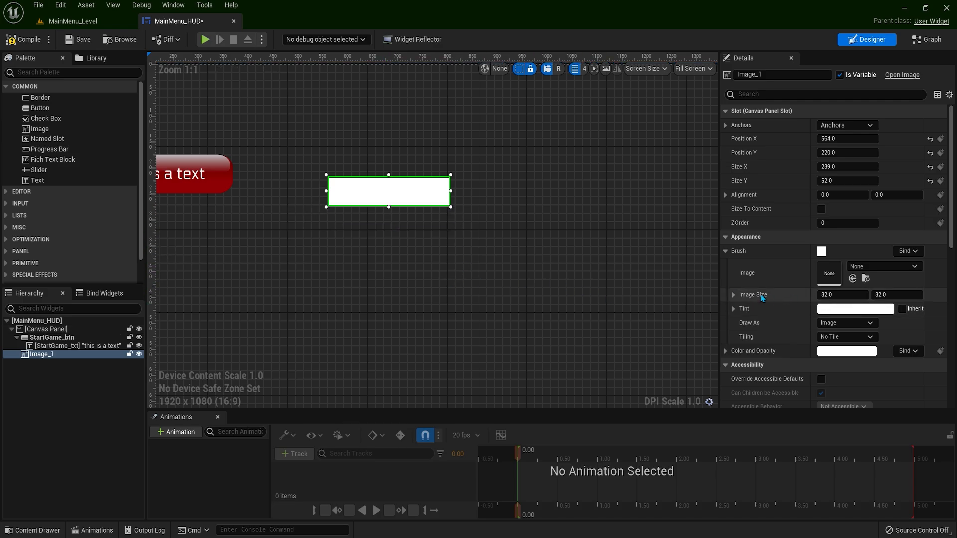
Try a brush image size of about 78 by 44 with Size To Content enabled, and reset the image size to default
{"action": "left_click_drag", "start_coordinate": [838, 295], "coordinate": [892, 294]}
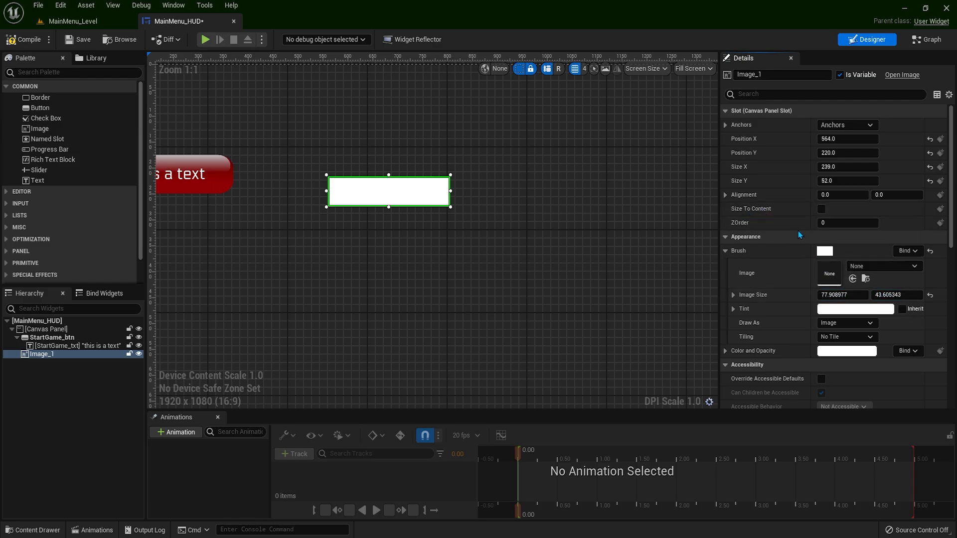
{"action": "left_click", "coordinate": [821, 209]}
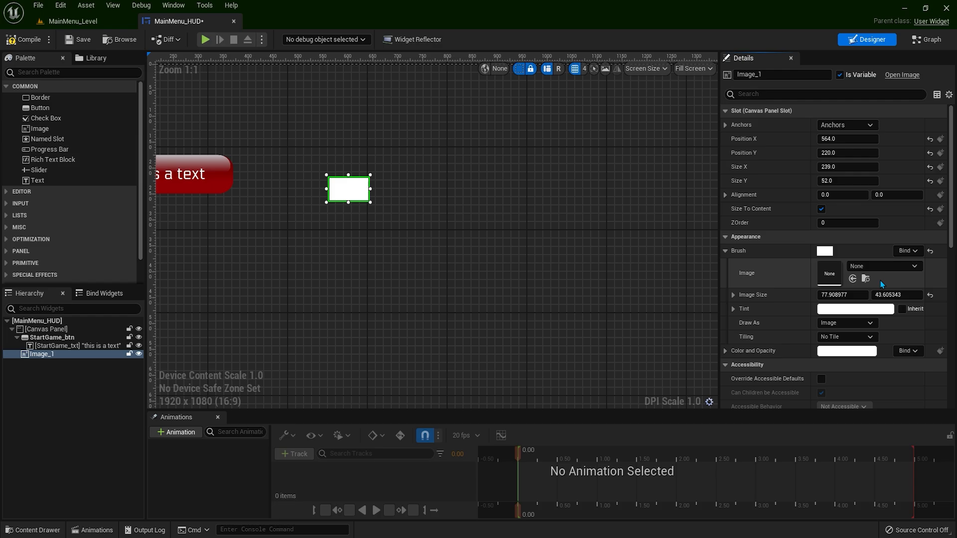
{"action": "left_click", "coordinate": [930, 295]}
{"action": "key", "text": "ctrl+s"}
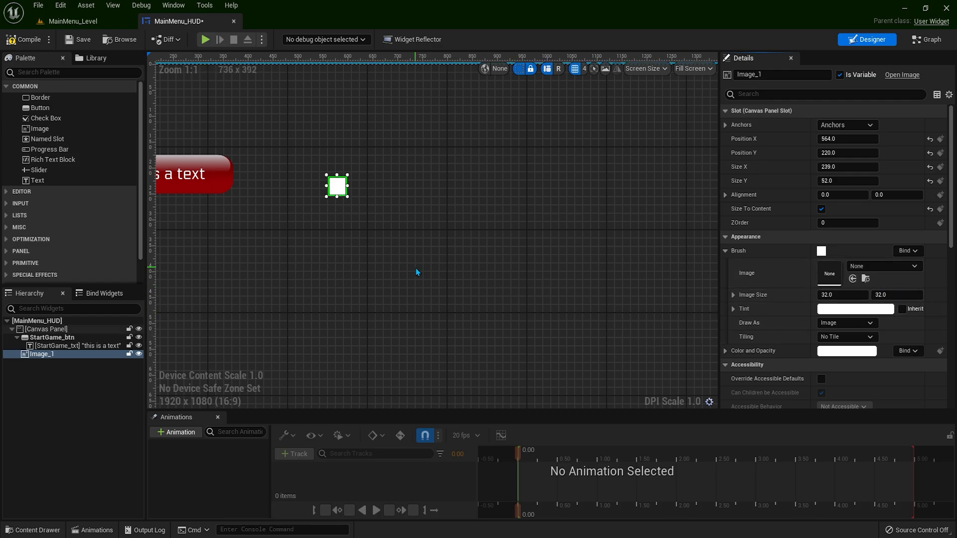
Set the image's brush Image Size to 60 by 60 and save the widget
{"action": "right_click_drag", "start_coordinate": [382, 180], "coordinate": [400, 177]}
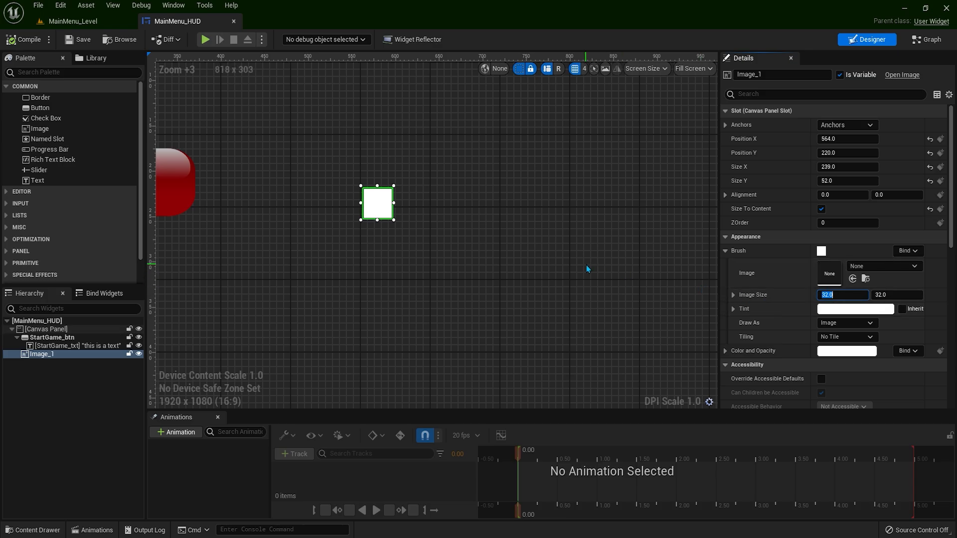
{"action": "key", "text": "Tab"}
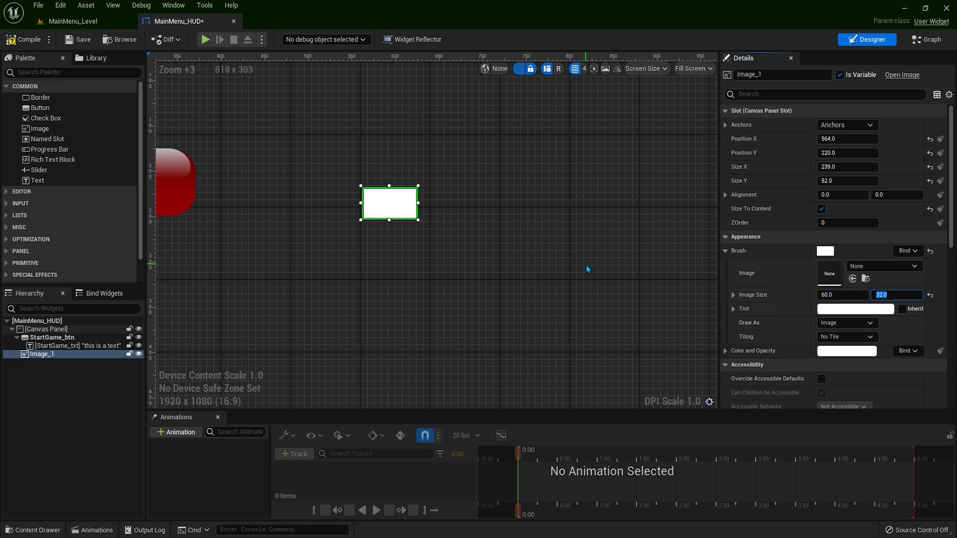
{"action": "type", "text": "60"}
{"action": "key", "text": "Return"}
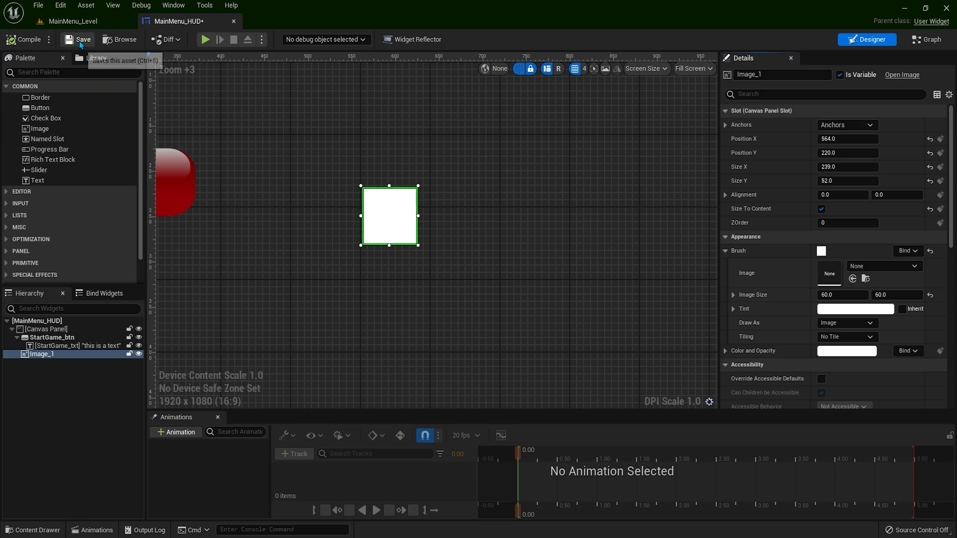
{"action": "left_click", "coordinate": [79, 40]}
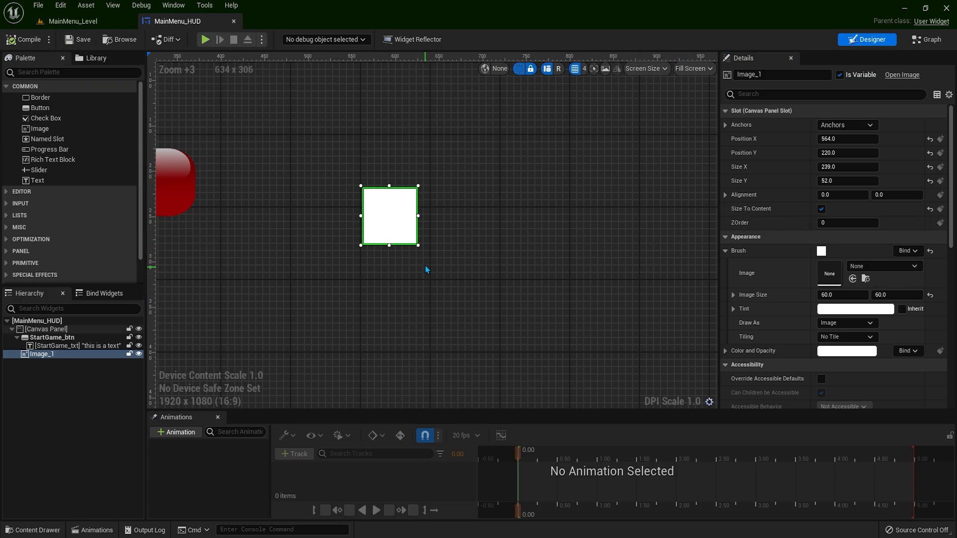
Stretch the image's slot size to about 280 by 93 and toggle Size To Content off and on again
{"action": "mouse_move", "coordinate": [420, 246]}
{"action": "left_mouse_down"}
{"action": "mouse_move", "coordinate": [435, 267]}
{"action": "mouse_move", "coordinate": [426, 263]}
{"action": "left_mouse_up"}
{"action": "left_click_drag", "start_coordinate": [420, 247], "coordinate": [431, 254]}
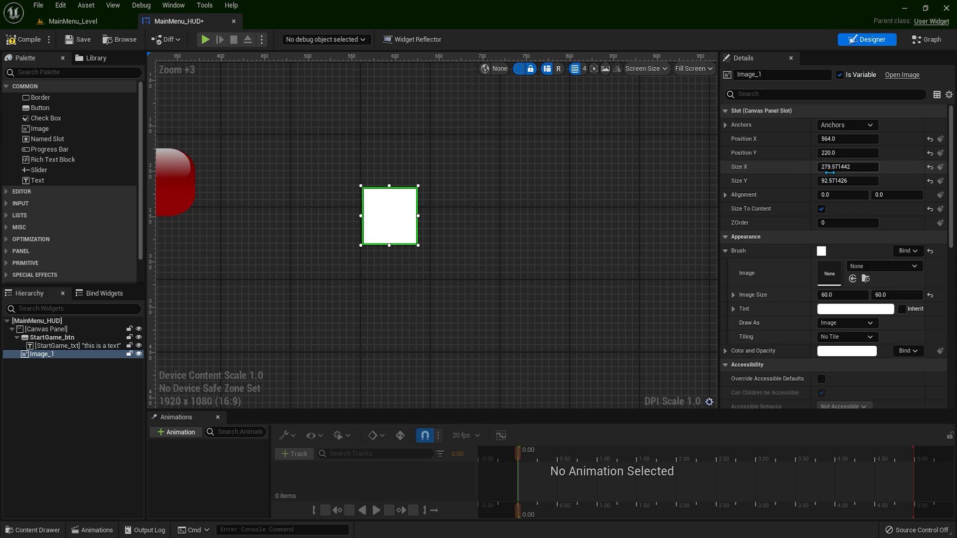
{"action": "left_click", "coordinate": [821, 209]}
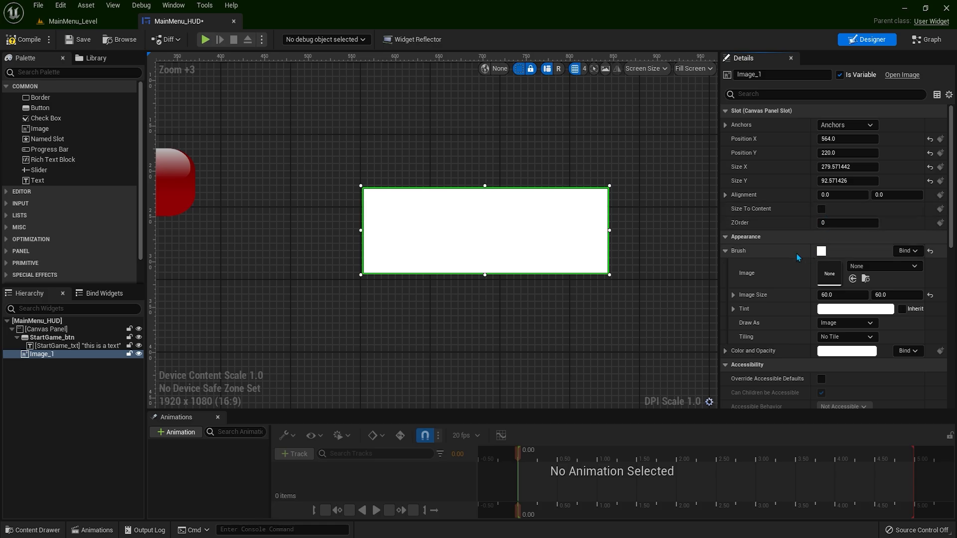
{"action": "left_click", "coordinate": [822, 210]}
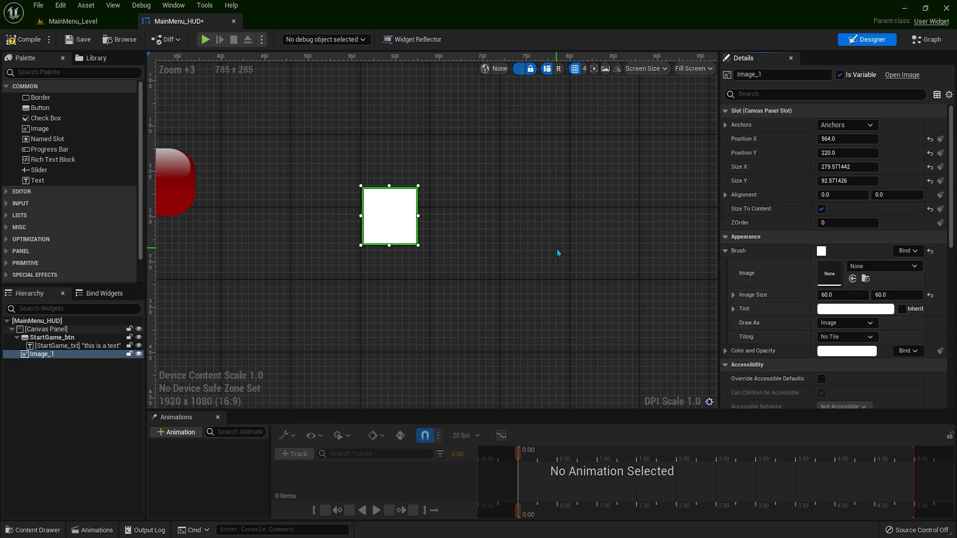
Try Box as the image brush's Draw As mode, switch it to Border, and check the result with the image deselected
{"action": "scroll", "coordinate": [557, 249], "scroll_direction": "up", "scroll_amount": 1}
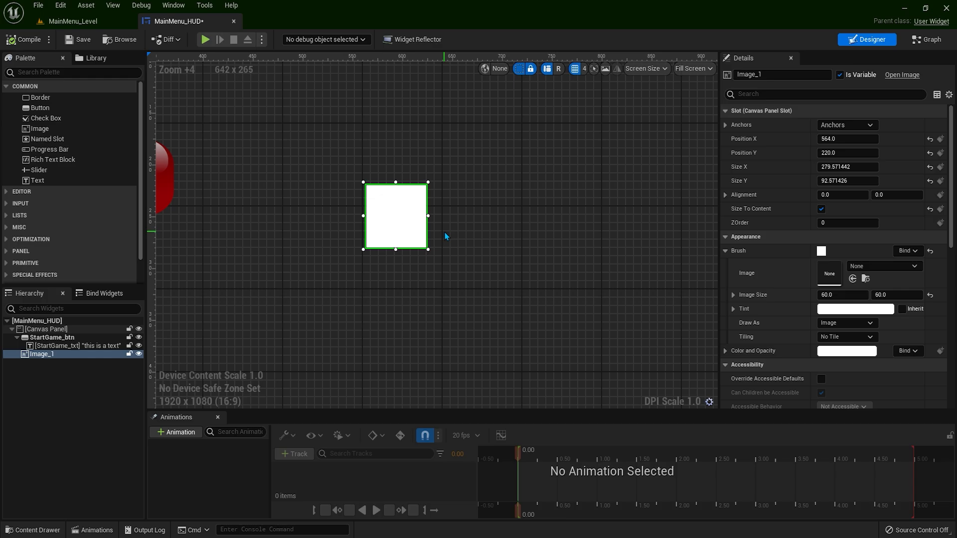
{"action": "left_click", "coordinate": [852, 328]}
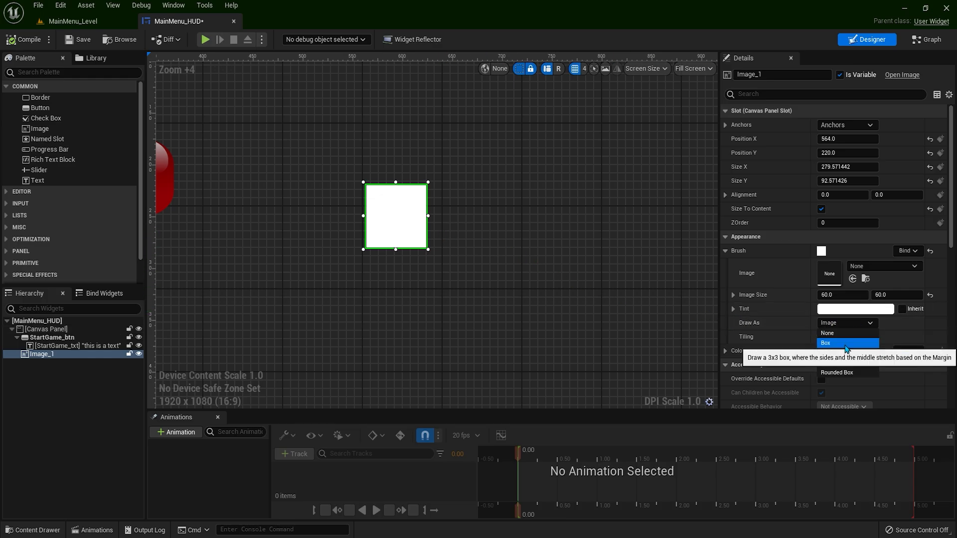
{"action": "left_click", "coordinate": [842, 343]}
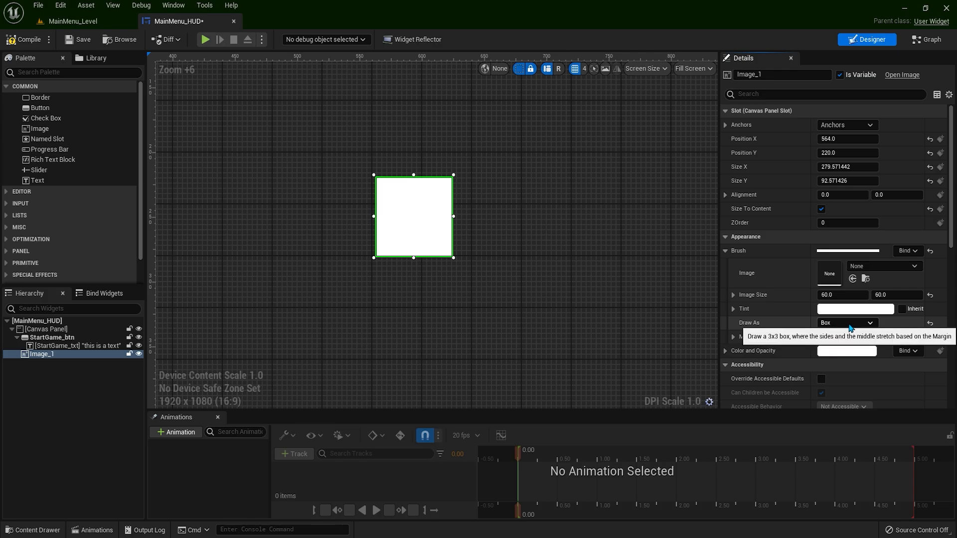
{"action": "left_click", "coordinate": [835, 325]}
{"action": "left_click", "coordinate": [844, 359]}
{"action": "scroll", "coordinate": [522, 215], "scroll_direction": "up", "scroll_amount": 2}
{"action": "left_click", "coordinate": [522, 215]}
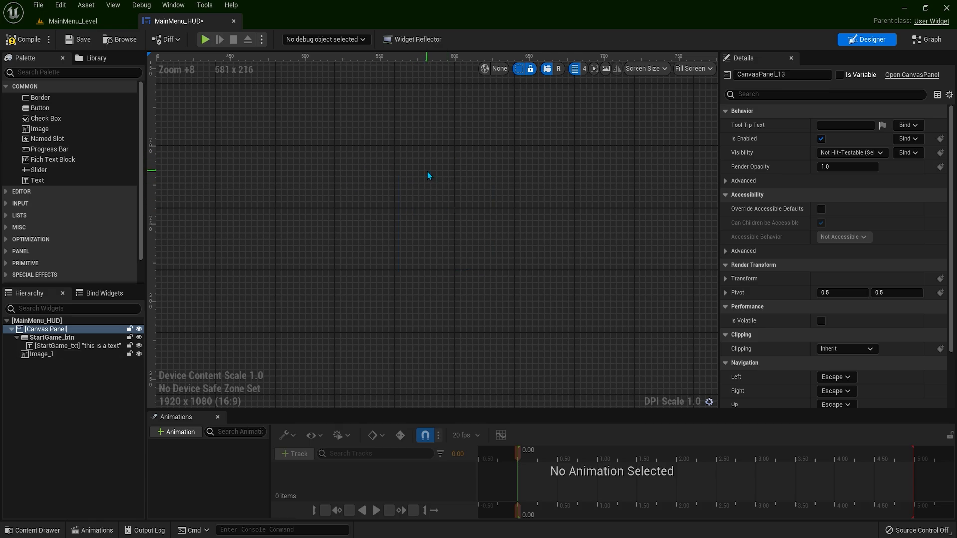
{"action": "left_click", "coordinate": [455, 220]}
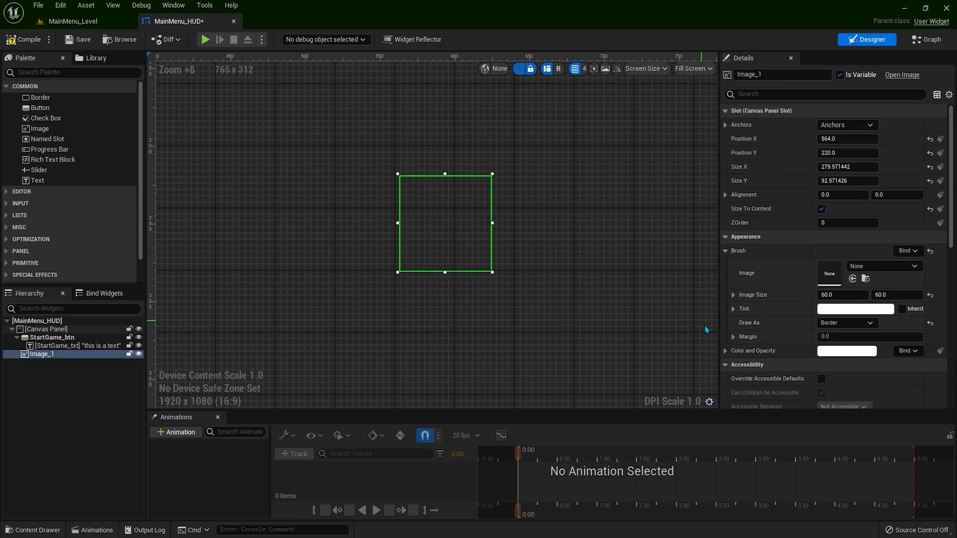
Set the border brush's left and right margins to 1.0, checking the side lines with the image deselected
{"action": "left_click", "coordinate": [733, 338]}
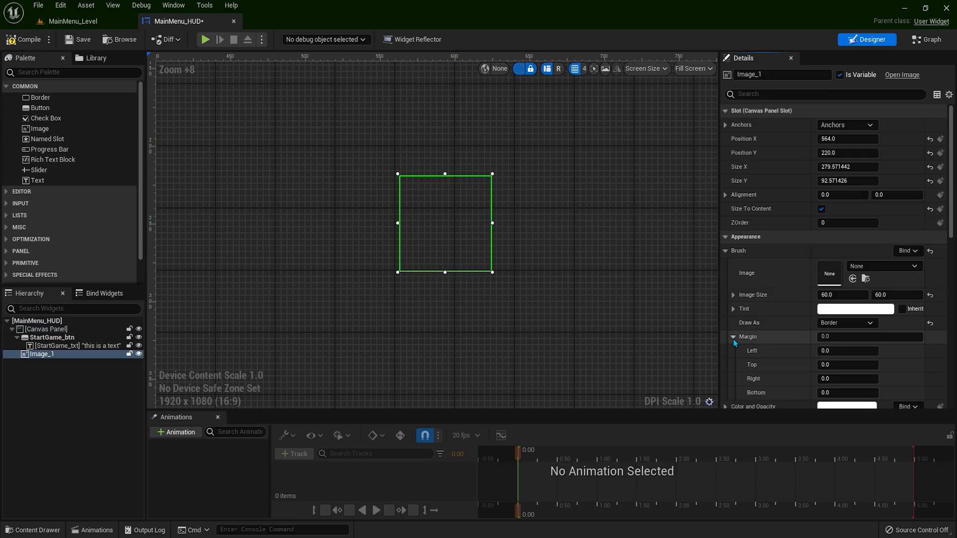
{"action": "scroll", "coordinate": [759, 318], "scroll_direction": "down", "scroll_amount": 2}
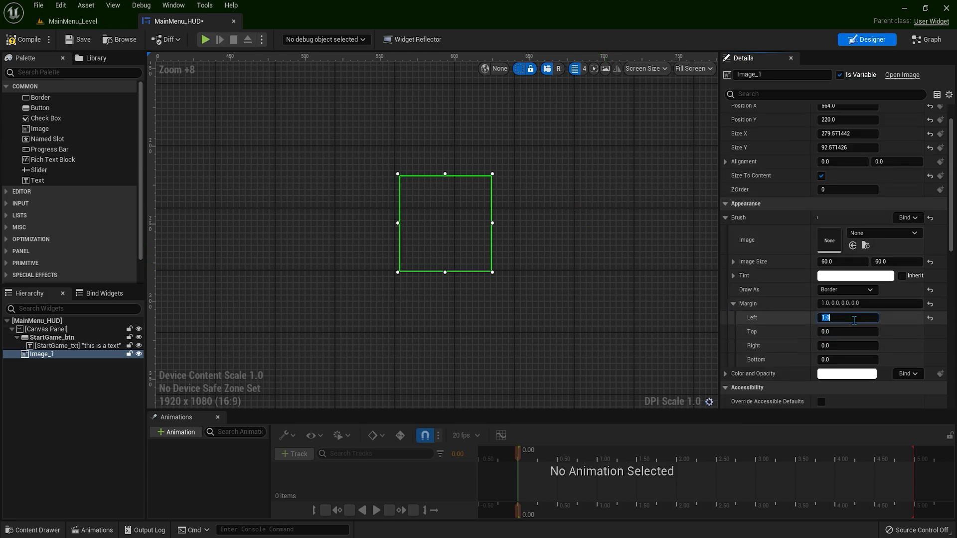
{"action": "left_click", "coordinate": [548, 213]}
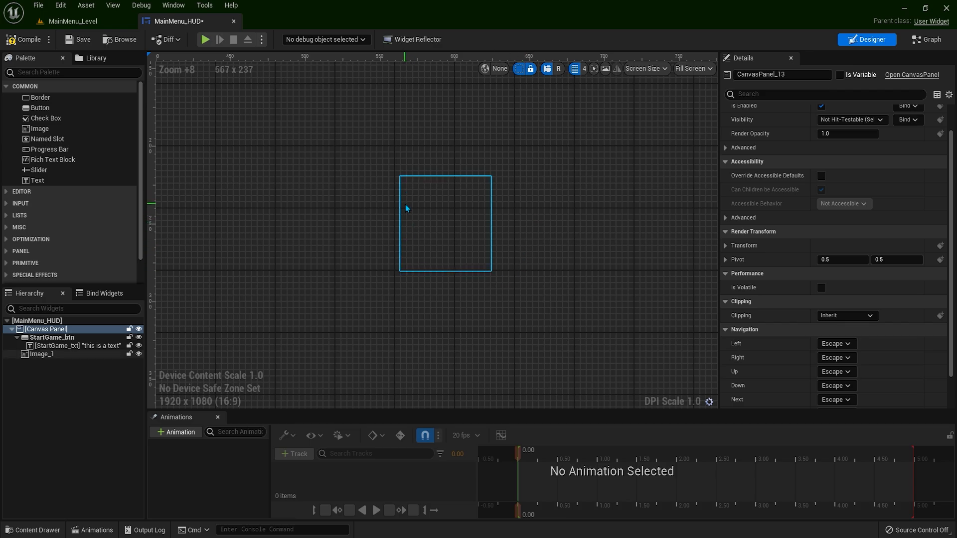
{"action": "left_click", "coordinate": [439, 222]}
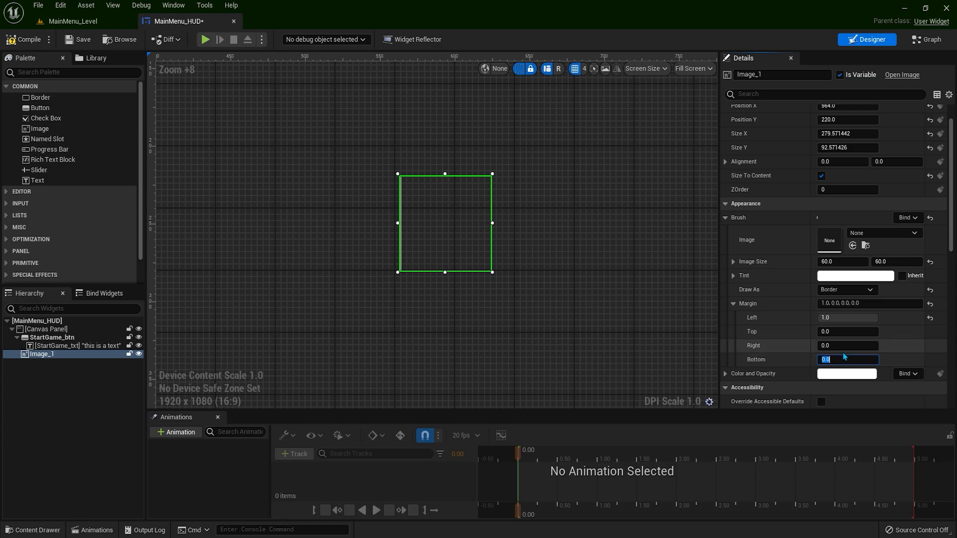
{"action": "left_click", "coordinate": [555, 225]}
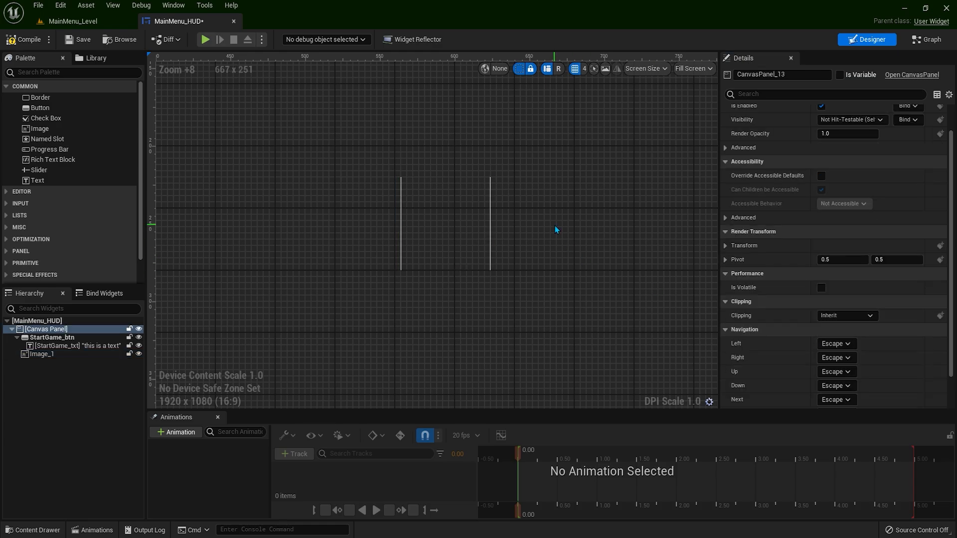
{"action": "left_click", "coordinate": [451, 224]}
{"action": "left_click", "coordinate": [733, 303]}
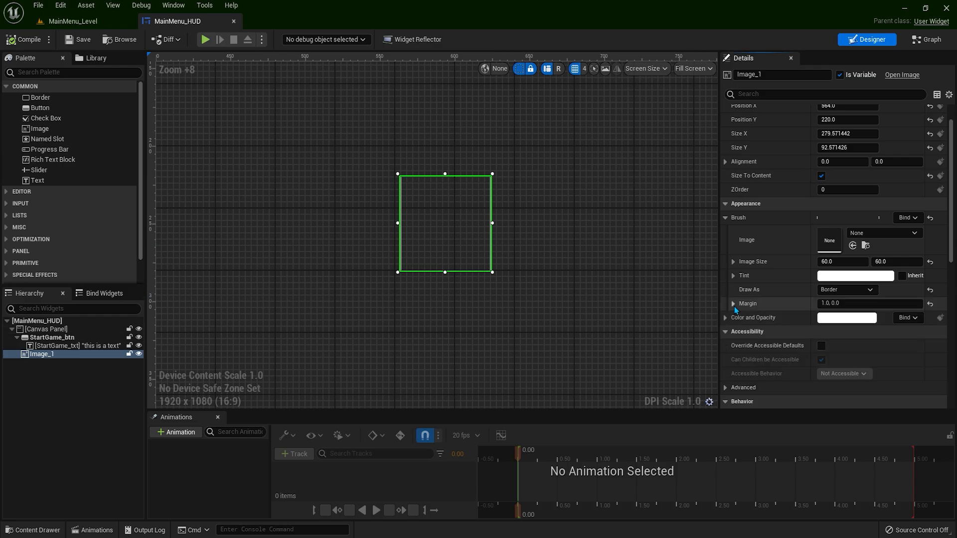
Change the image's Color and Opacity to orange-red (R 1.0, G about 0.023, B 0, A 1.0) and inspect the coloured border lines
{"action": "left_click", "coordinate": [830, 324]}
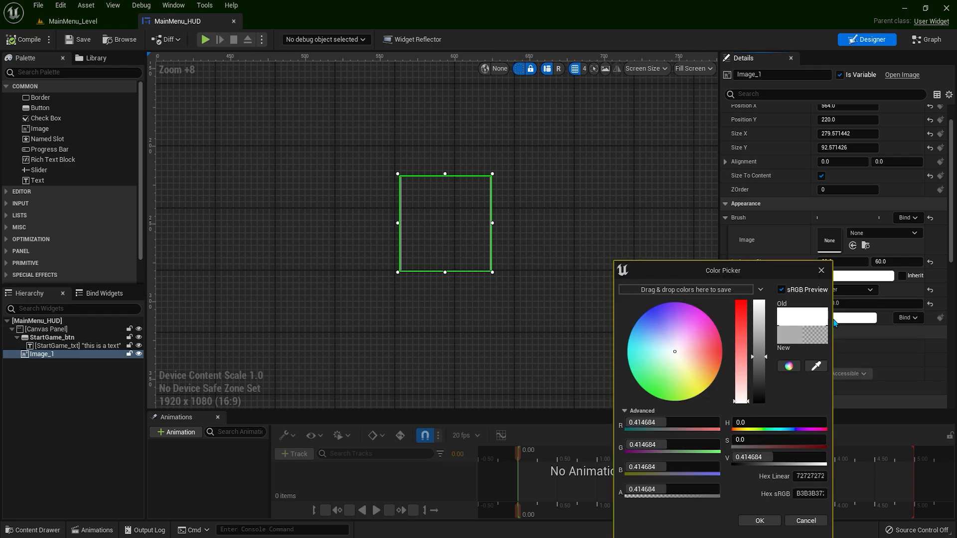
{"action": "left_click_drag", "start_coordinate": [692, 359], "coordinate": [739, 358]}
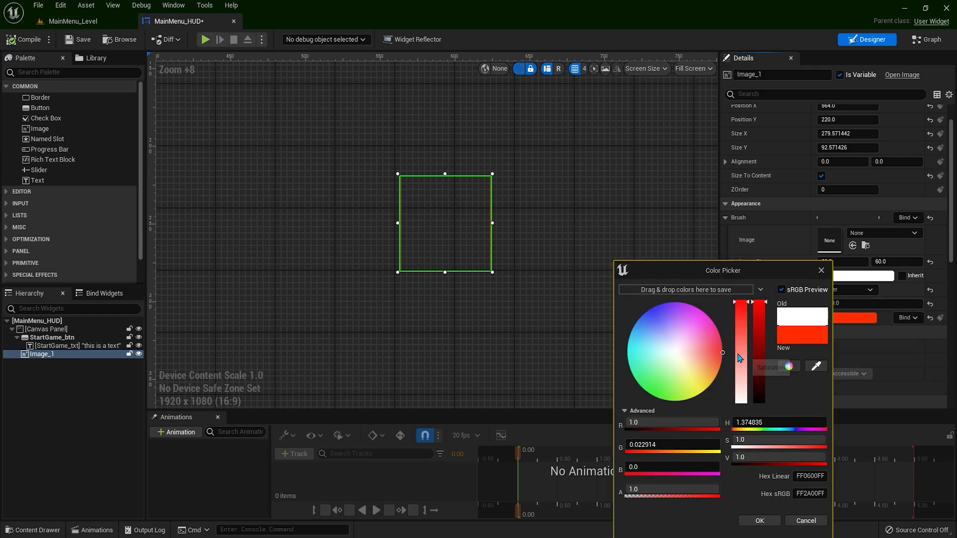
{"action": "left_click", "coordinate": [759, 520]}
{"action": "left_click", "coordinate": [594, 289]}
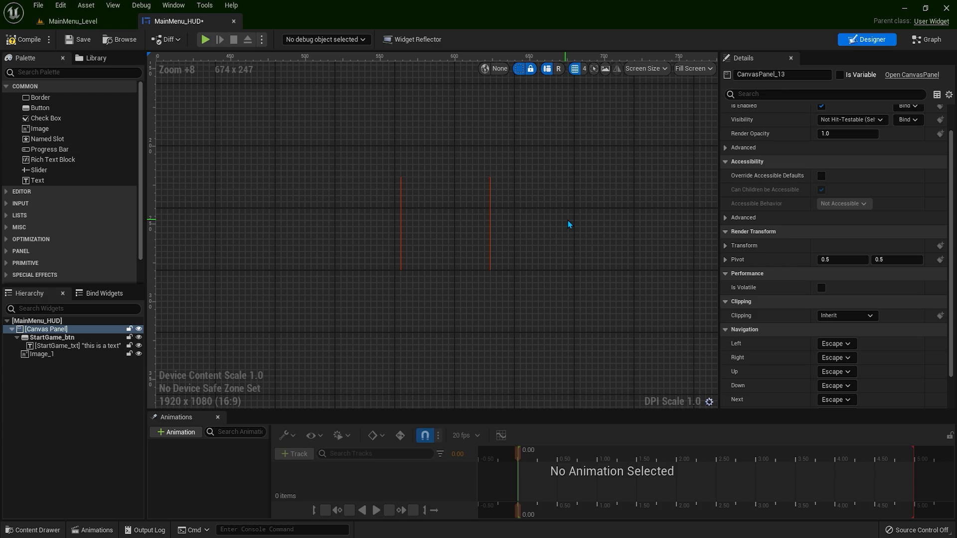
{"action": "scroll", "coordinate": [467, 224], "scroll_direction": "up", "scroll_amount": 4}
{"action": "left_click", "coordinate": [447, 207]}
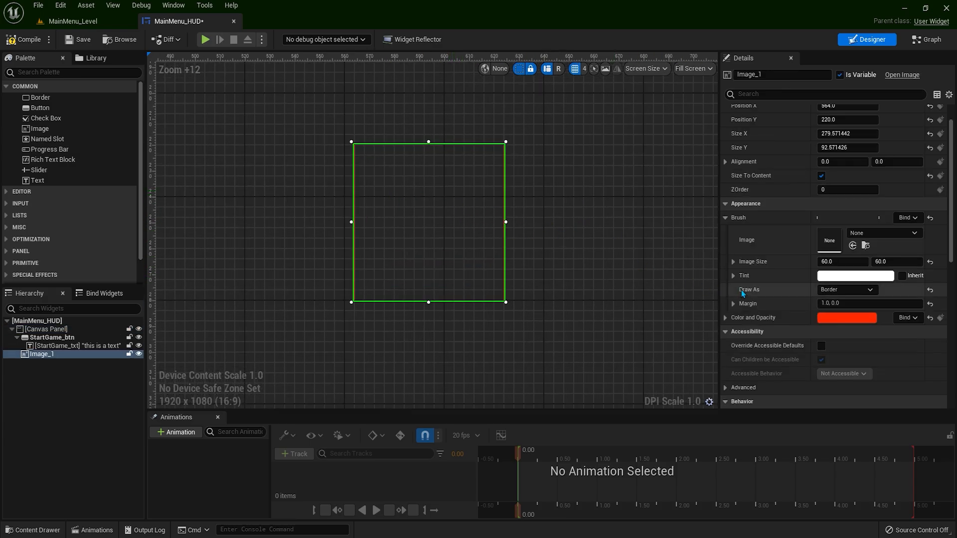
Set the image brush's Draw As mode to Image and change its Color and Opacity to dark blue
{"action": "left_click", "coordinate": [850, 293]}
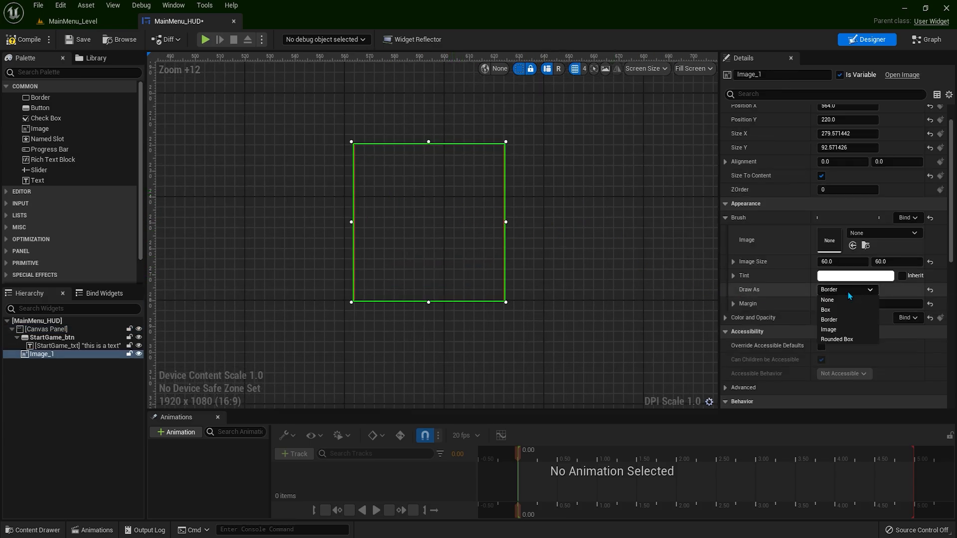
{"action": "left_click", "coordinate": [842, 330]}
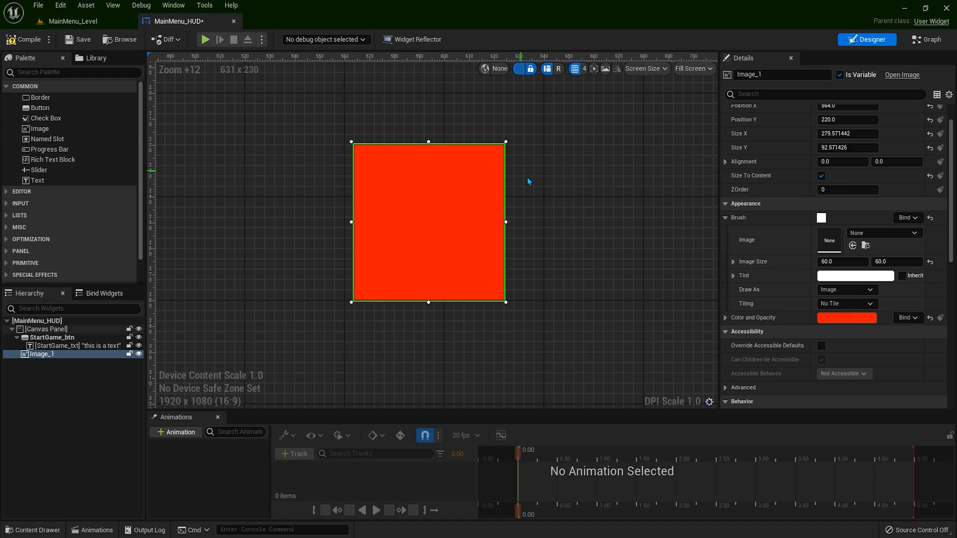
{"action": "left_click", "coordinate": [846, 318]}
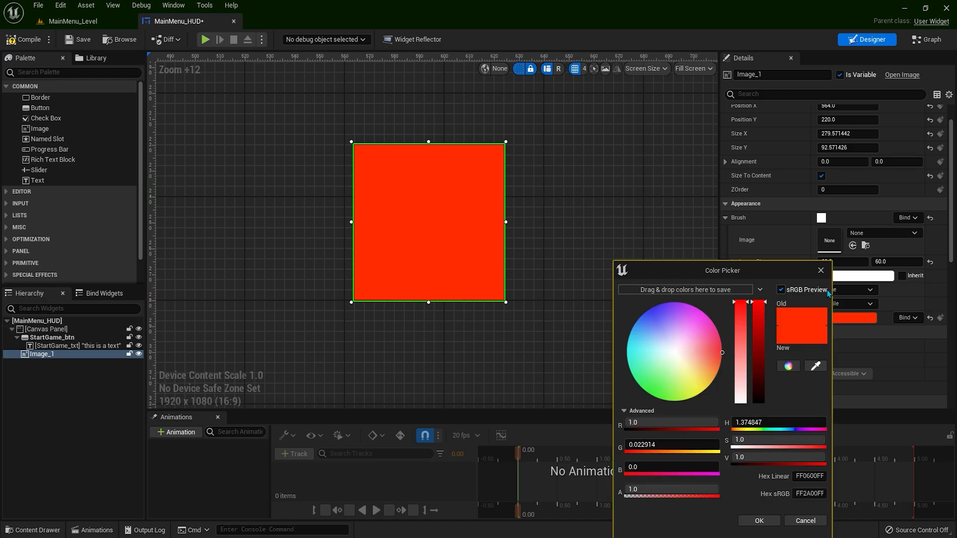
{"action": "left_click", "coordinate": [823, 275]}
{"action": "left_click", "coordinate": [830, 321]}
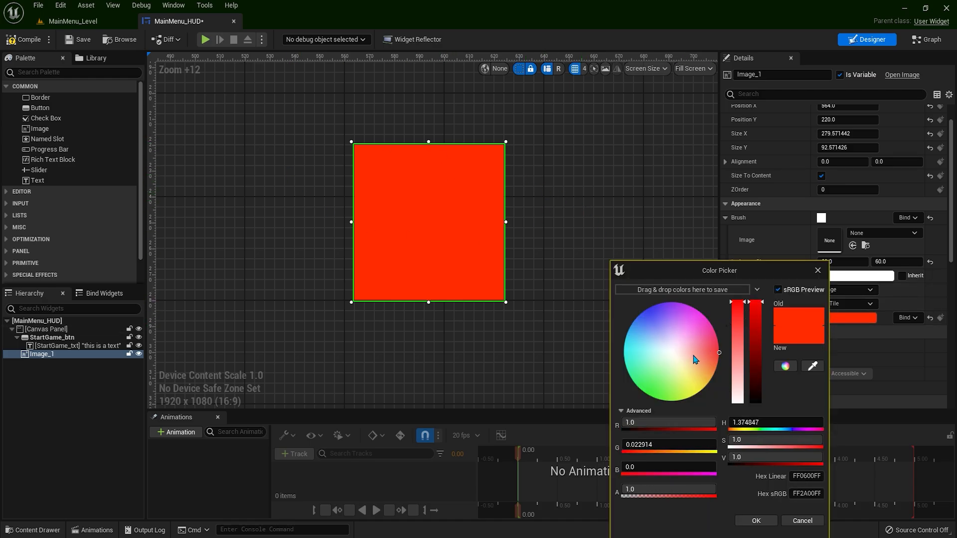
{"action": "left_click_drag", "start_coordinate": [694, 359], "coordinate": [642, 312]}
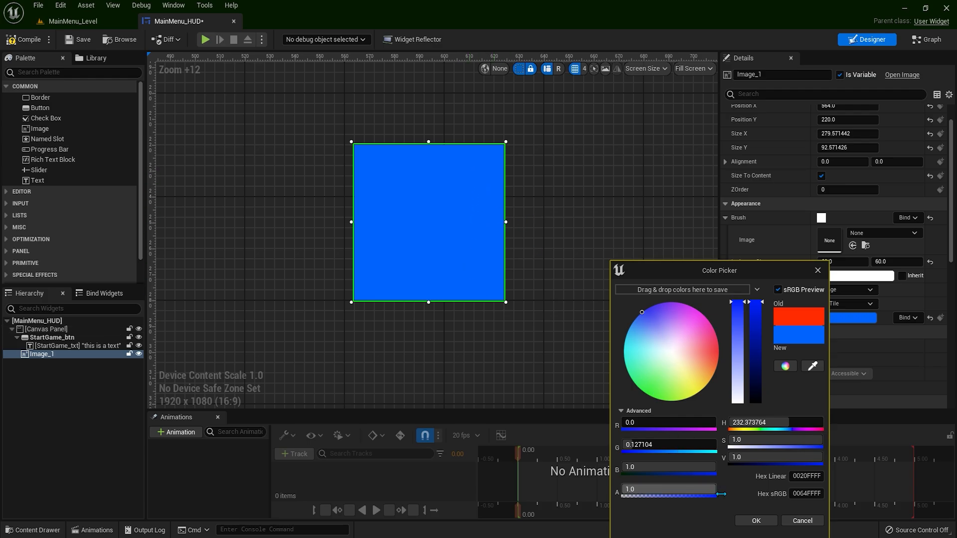
{"action": "left_click_drag", "start_coordinate": [756, 333], "coordinate": [756, 375]}
{"action": "left_click", "coordinate": [756, 521]}
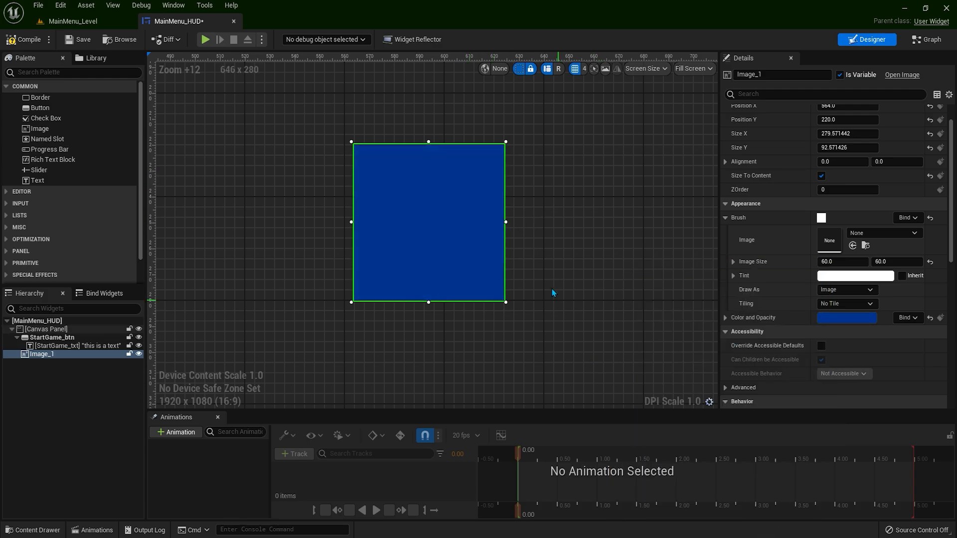
Save the widget and move the blue image closer to the red button, to about X 440, Y 232
{"action": "key", "text": "ctrl+s"}
{"action": "left_click", "coordinate": [271, 187]}
{"action": "left_click", "coordinate": [447, 236]}
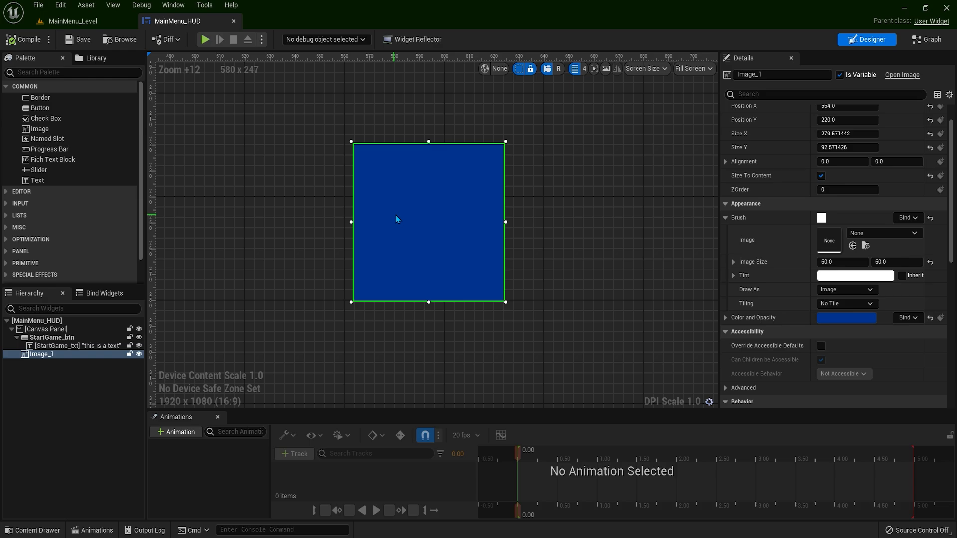
{"action": "scroll", "coordinate": [450, 210], "scroll_direction": "down", "scroll_amount": 17}
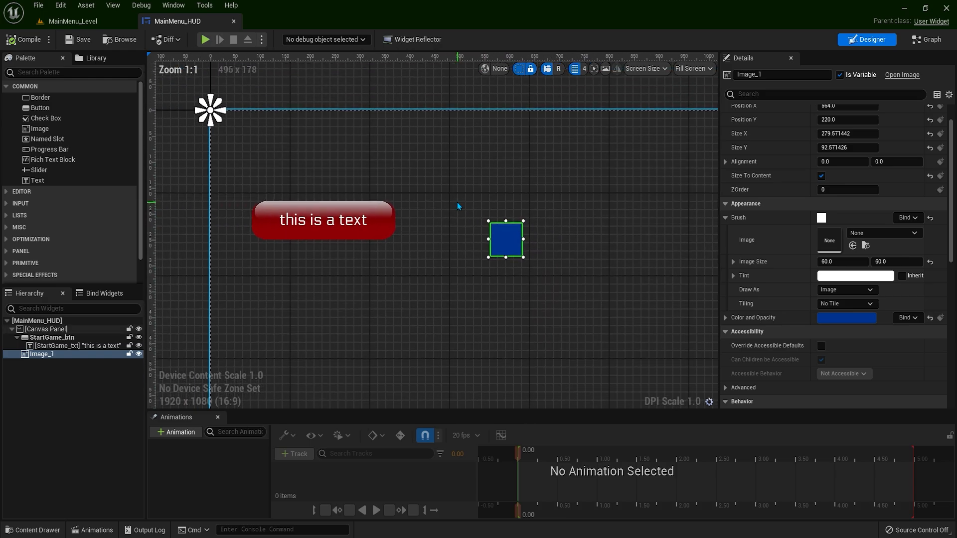
{"action": "scroll", "coordinate": [539, 229], "scroll_direction": "down", "scroll_amount": 1}
{"action": "right_click_drag", "start_coordinate": [515, 218], "coordinate": [437, 182]}
{"action": "left_click_drag", "start_coordinate": [423, 185], "coordinate": [408, 187]}
{"action": "scroll", "coordinate": [418, 195], "scroll_direction": "up", "scroll_amount": 3}
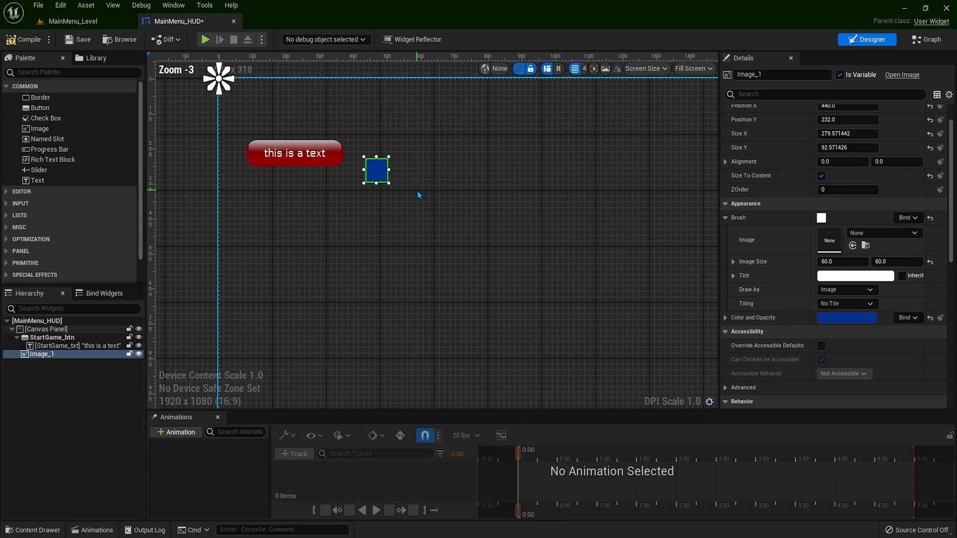
Set the image brush's Image Size to 1920 by 1080
{"action": "left_click", "coordinate": [843, 262]}
{"action": "type", "text": "192"}
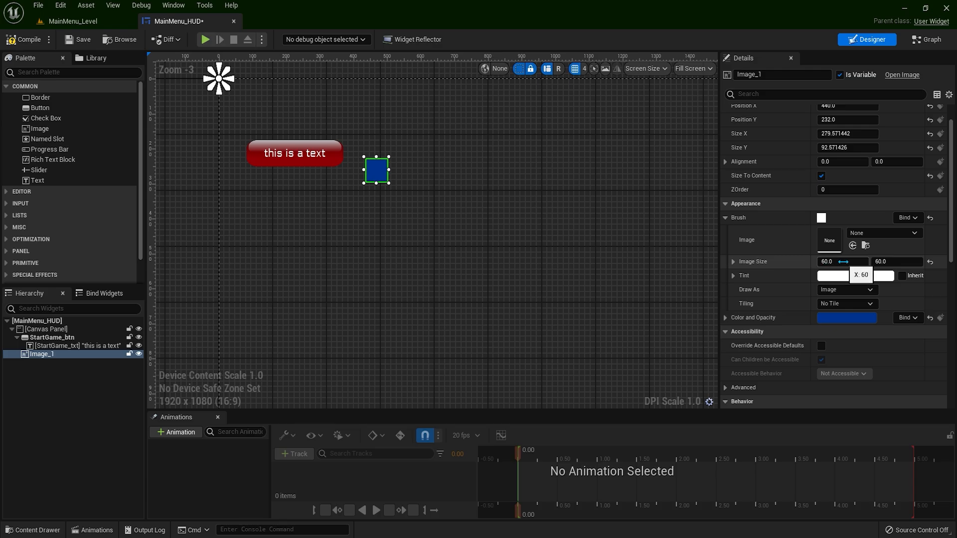
{"action": "type", "text": "0"}
{"action": "key", "text": "Tab"}
{"action": "type", "text": "1080"}
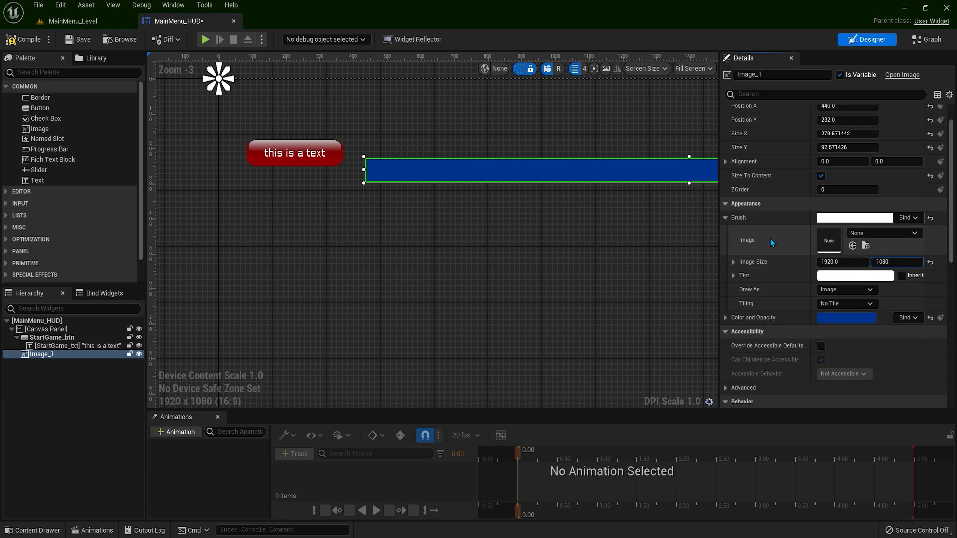
{"action": "key", "text": "Return"}
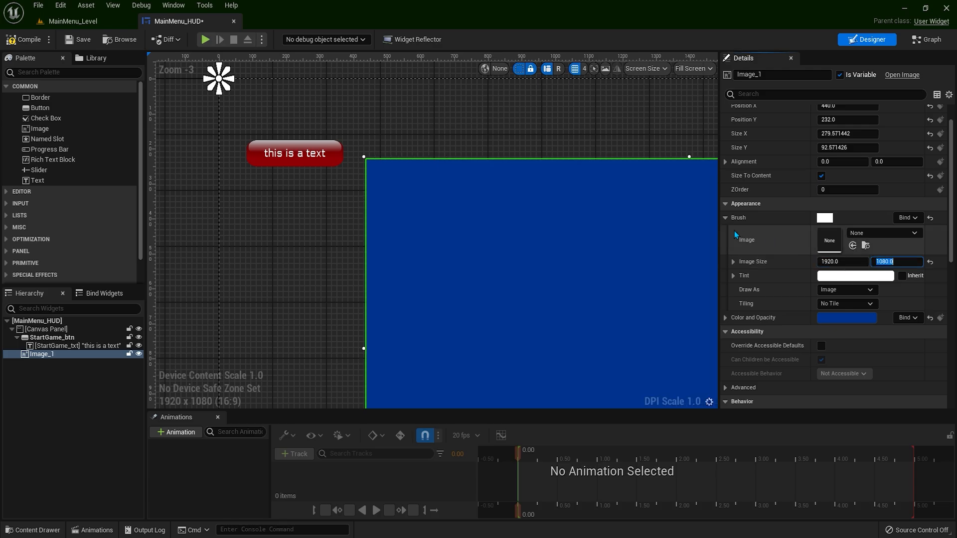
Move the image over the canvas frame, to about X 20, Y 24 from its upper-left corner
{"action": "right_click_drag", "start_coordinate": [569, 259], "coordinate": [451, 201]}
{"action": "scroll", "coordinate": [470, 199], "scroll_direction": "down", "scroll_amount": 4}
{"action": "scroll", "coordinate": [450, 202], "scroll_direction": "up", "scroll_amount": 1}
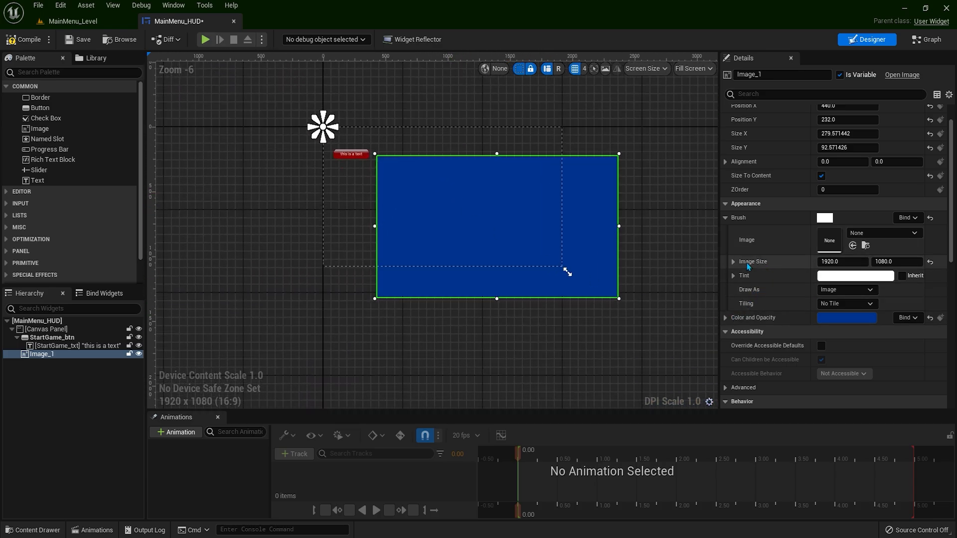
{"action": "scroll", "coordinate": [667, 331], "scroll_direction": "up", "scroll_amount": 1}
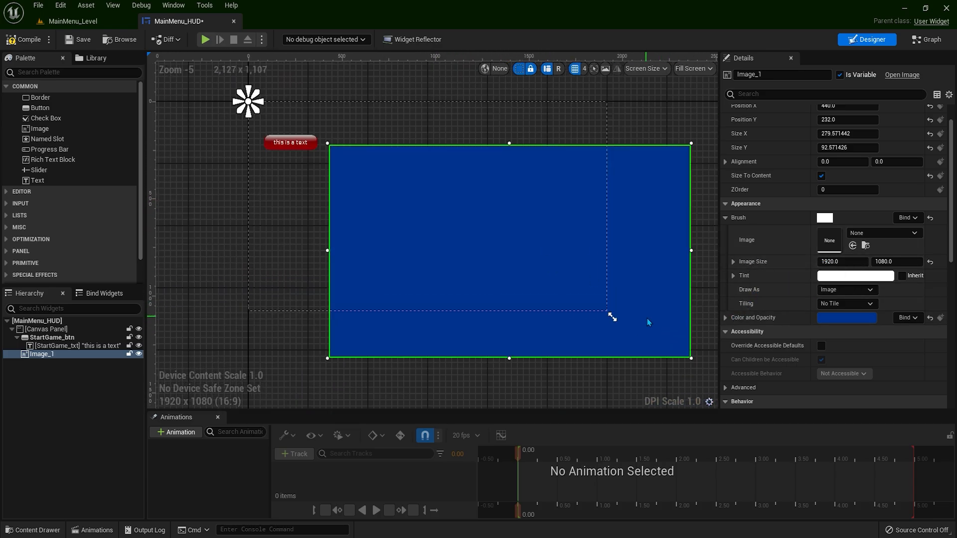
{"action": "left_click_drag", "start_coordinate": [664, 338], "coordinate": [579, 299]}
{"action": "scroll", "coordinate": [391, 177], "scroll_direction": "up", "scroll_amount": 2}
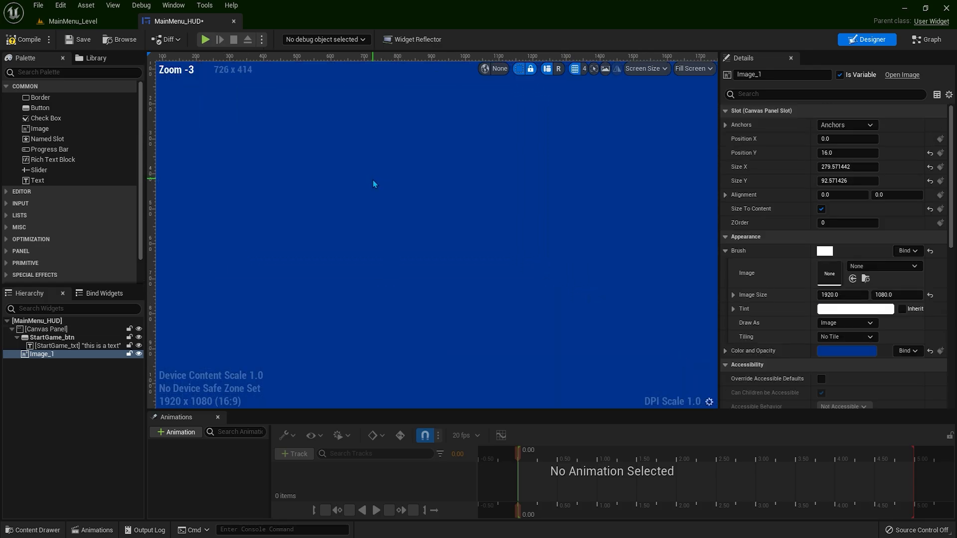
{"action": "scroll", "coordinate": [388, 185], "scroll_direction": "down", "scroll_amount": 1}
{"action": "mouse_move", "coordinate": [375, 197]}
{"action": "left_mouse_down"}
{"action": "mouse_move", "coordinate": [388, 199]}
{"action": "mouse_move", "coordinate": [387, 212]}
{"action": "mouse_move", "coordinate": [380, 196]}
{"action": "left_mouse_up"}
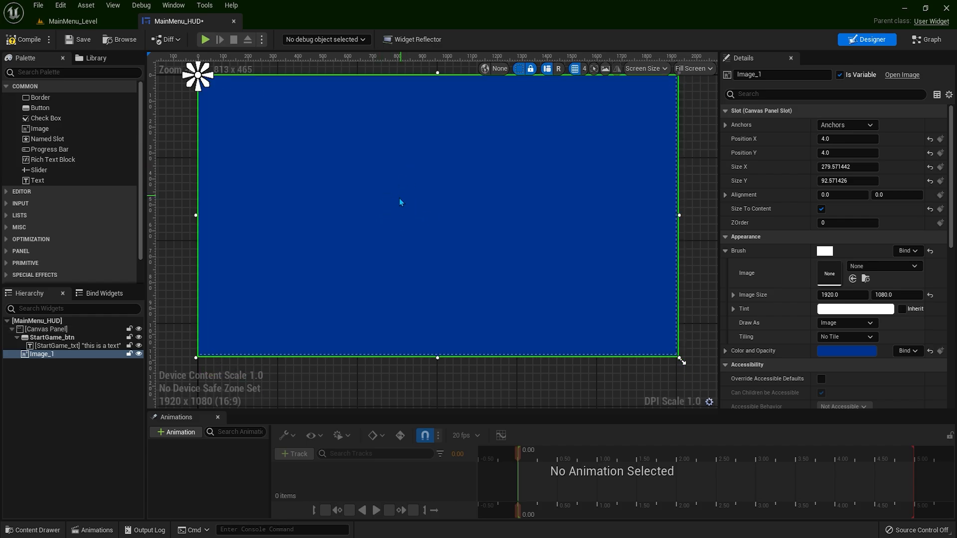
Anchor the image to stretch across the whole canvas and set its left, top, right and bottom offsets to 0
{"action": "left_click", "coordinate": [855, 127]}
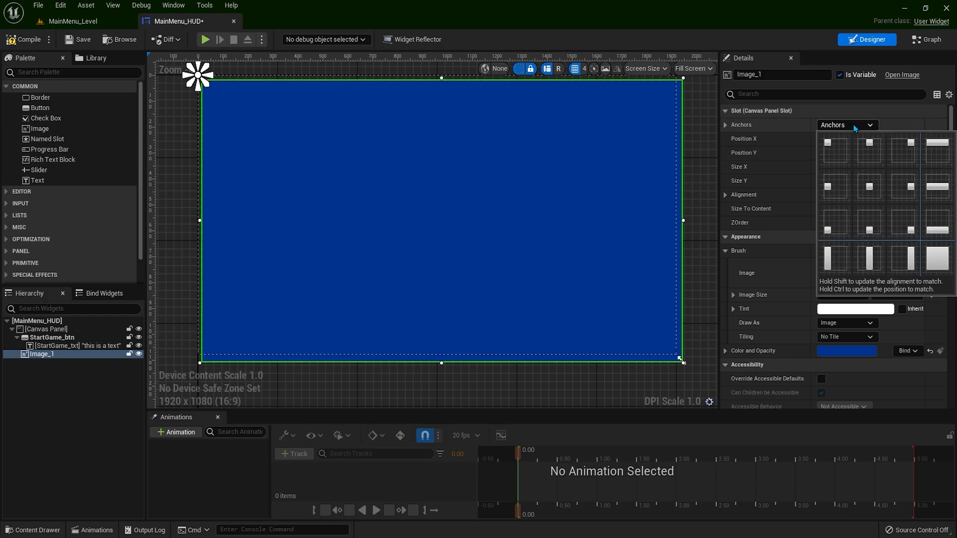
{"action": "left_click", "coordinate": [935, 260]}
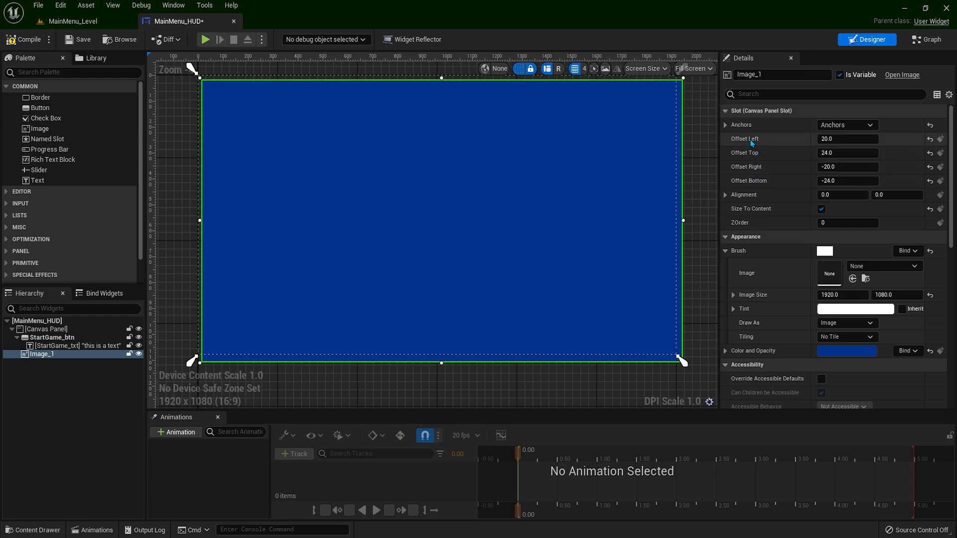
{"action": "left_click", "coordinate": [845, 140]}
{"action": "type", "text": "0"}
{"action": "key", "text": "Tab"}
{"action": "type", "text": "0"}
{"action": "key", "text": "Tab"}
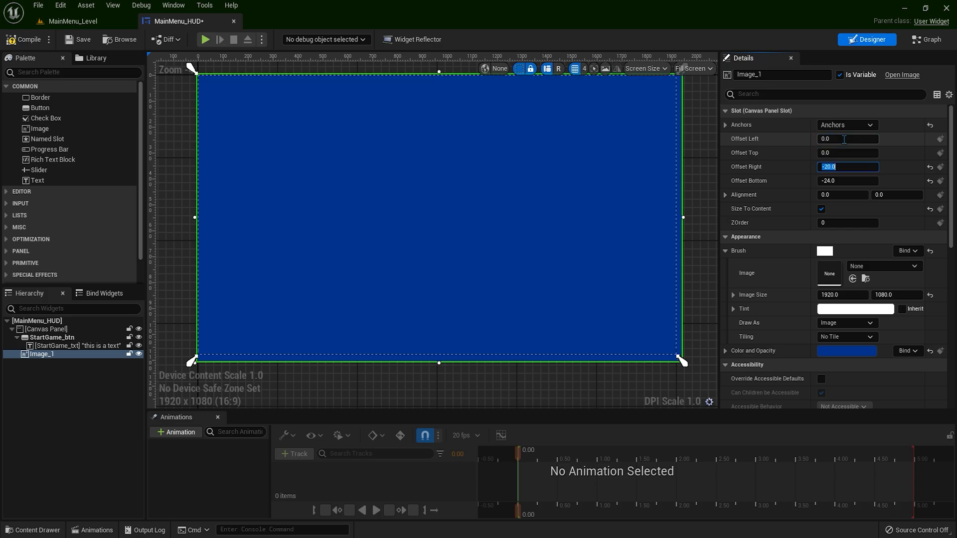
{"action": "type", "text": "0"}
{"action": "key", "text": "Tab"}
{"action": "type", "text": "0"}
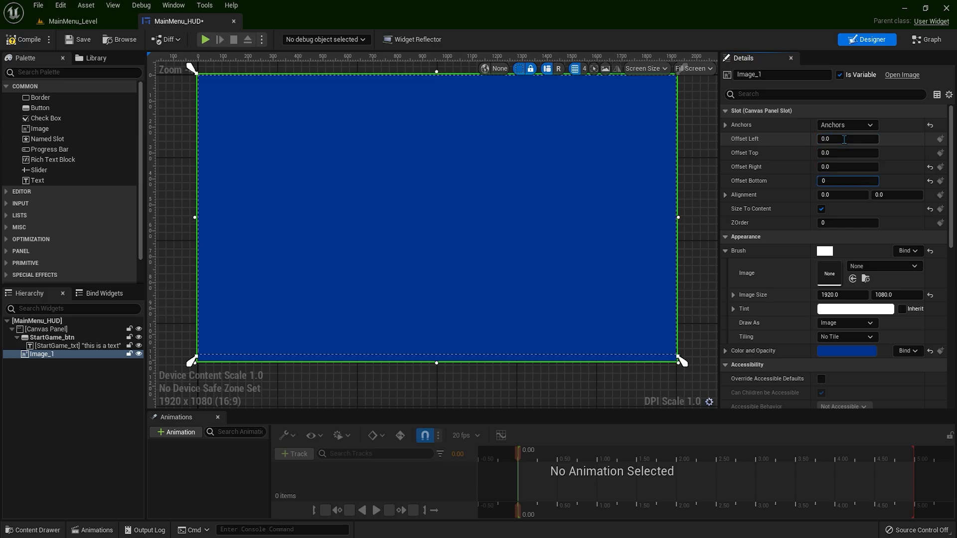
{"action": "key", "text": "Return"}
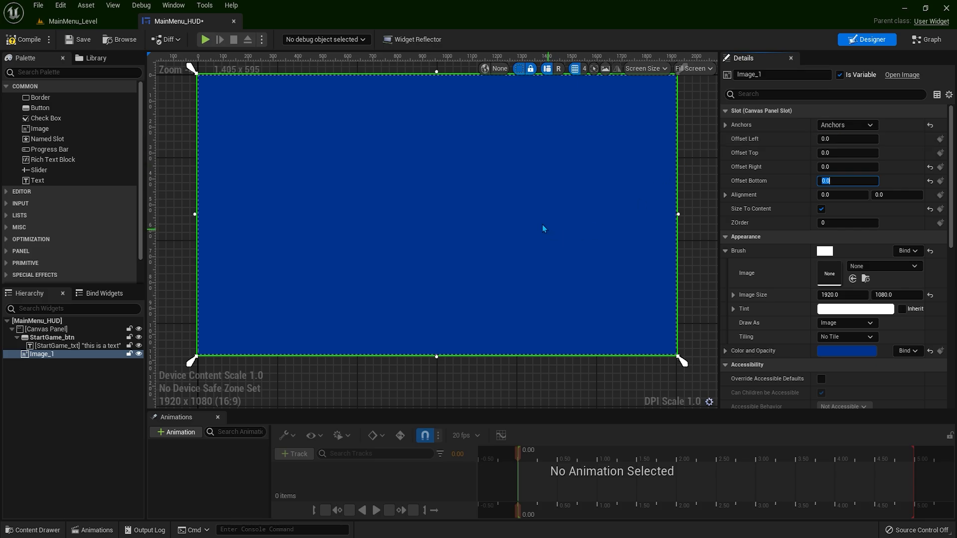
Review the available anchor presets without changing the image's anchors, and compile the widget
{"action": "right_click_drag", "start_coordinate": [502, 198], "coordinate": [504, 211]}
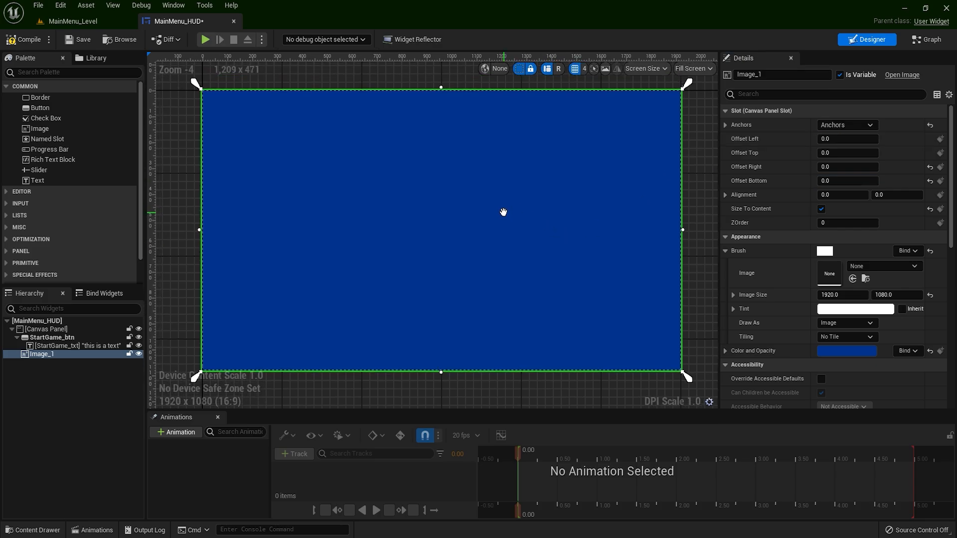
{"action": "left_click", "coordinate": [846, 126]}
{"action": "left_click", "coordinate": [846, 126]}
{"action": "left_click", "coordinate": [846, 125]}
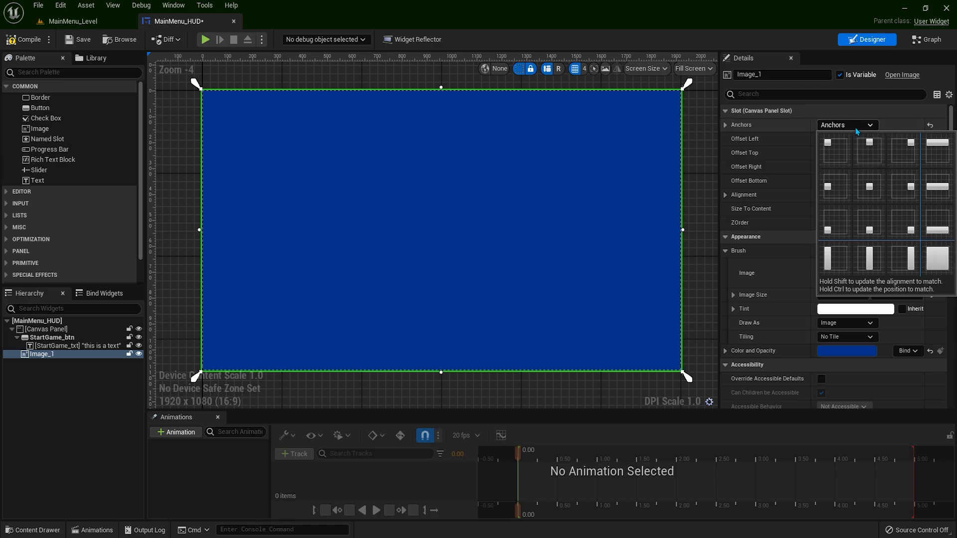
{"action": "left_click", "coordinate": [856, 129]}
{"action": "left_click", "coordinate": [26, 42]}
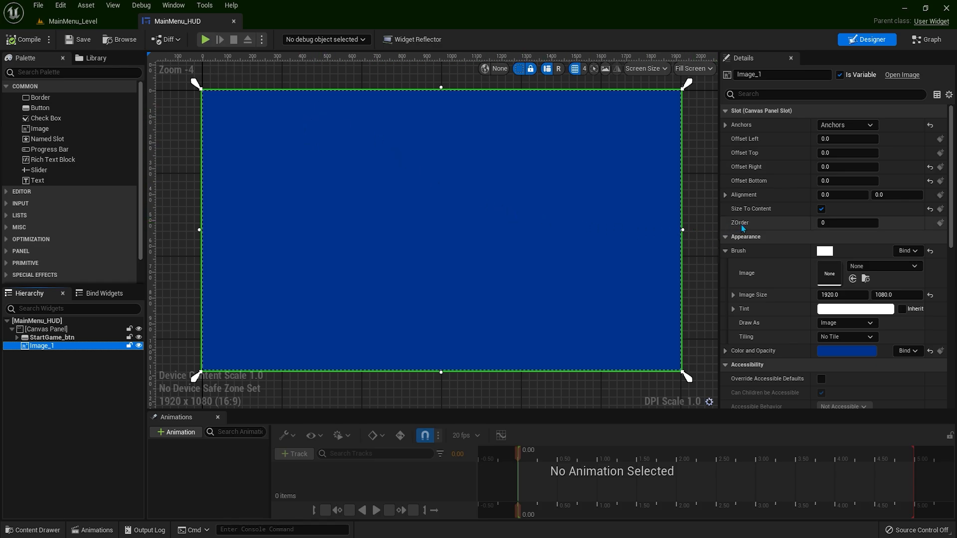
Set the image's ZOrder to -5
{"action": "left_click", "coordinate": [851, 226]}
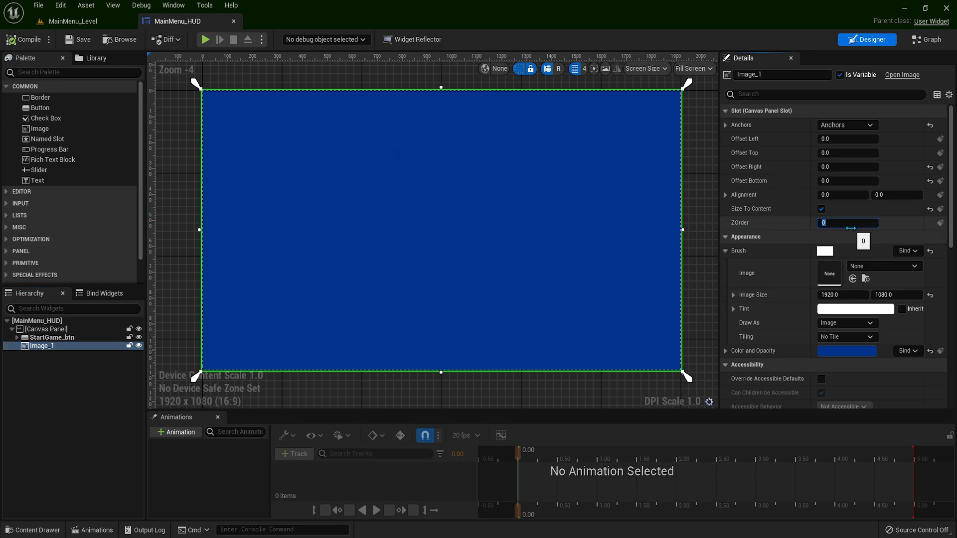
{"action": "key", "text": "Return"}
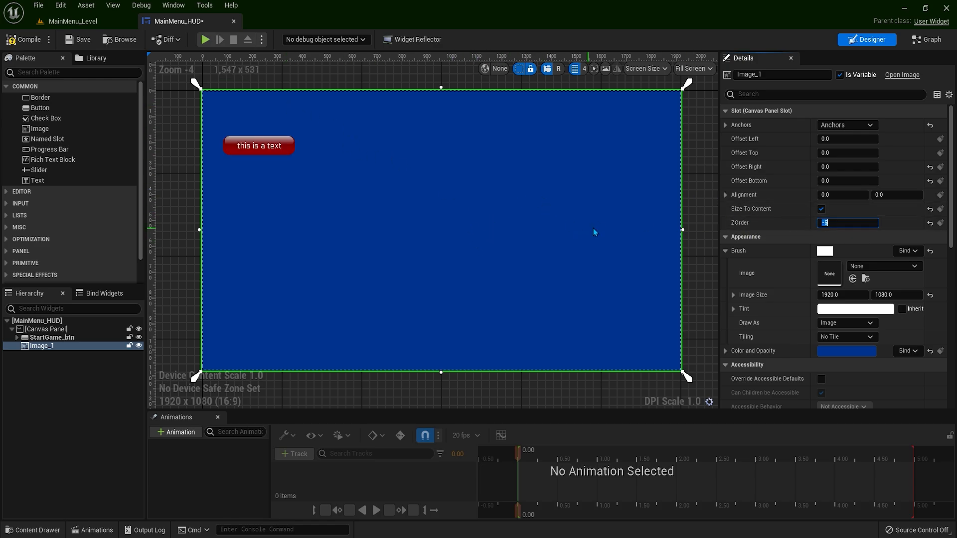
{"action": "left_click", "coordinate": [538, 193]}
Try a ZOrder of -6 on StartGame_btn and restore it to 0
{"action": "left_click", "coordinate": [292, 151]}
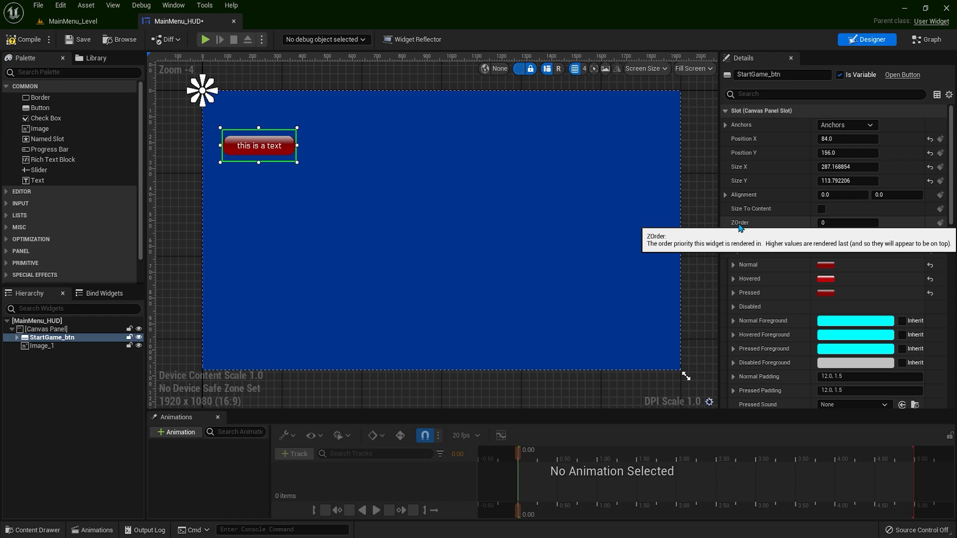
{"action": "left_click", "coordinate": [835, 225]}
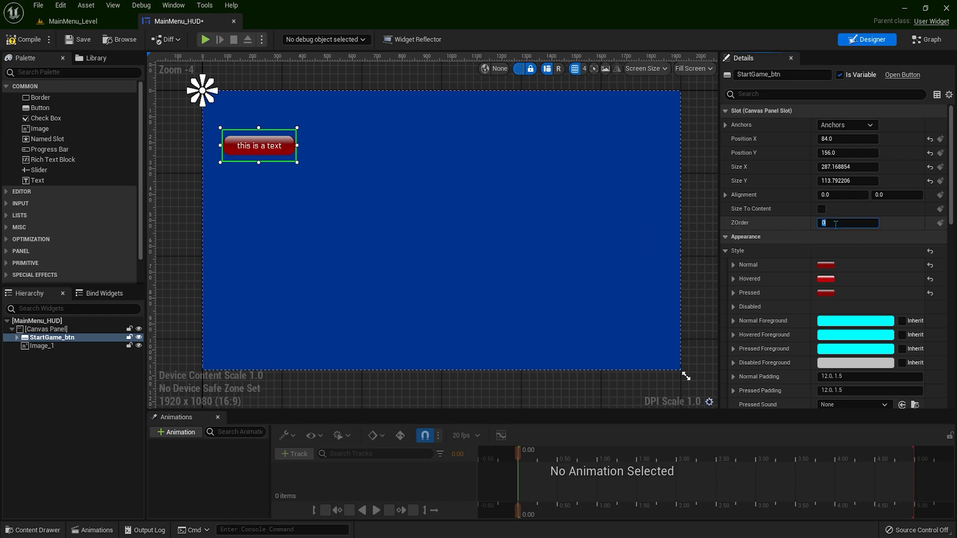
{"action": "type", "text": "-6"}
{"action": "key", "text": "Return"}
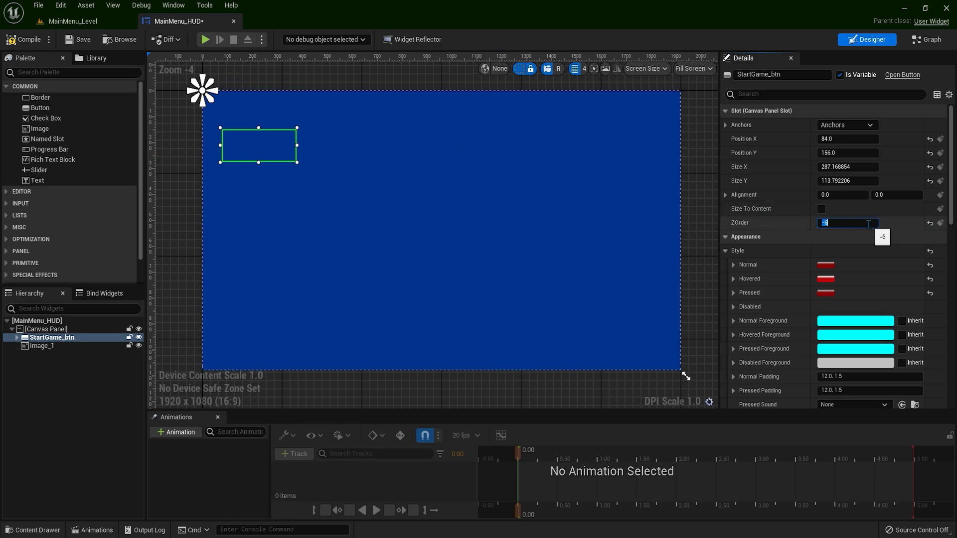
{"action": "key", "text": "Return"}
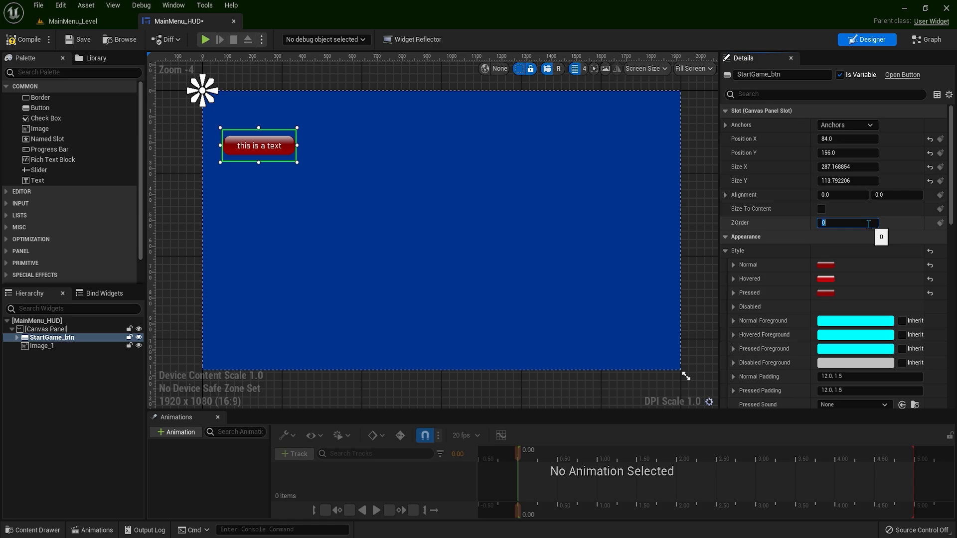
Reset the ZOrder of Image_1 to 0
{"action": "left_click", "coordinate": [456, 223]}
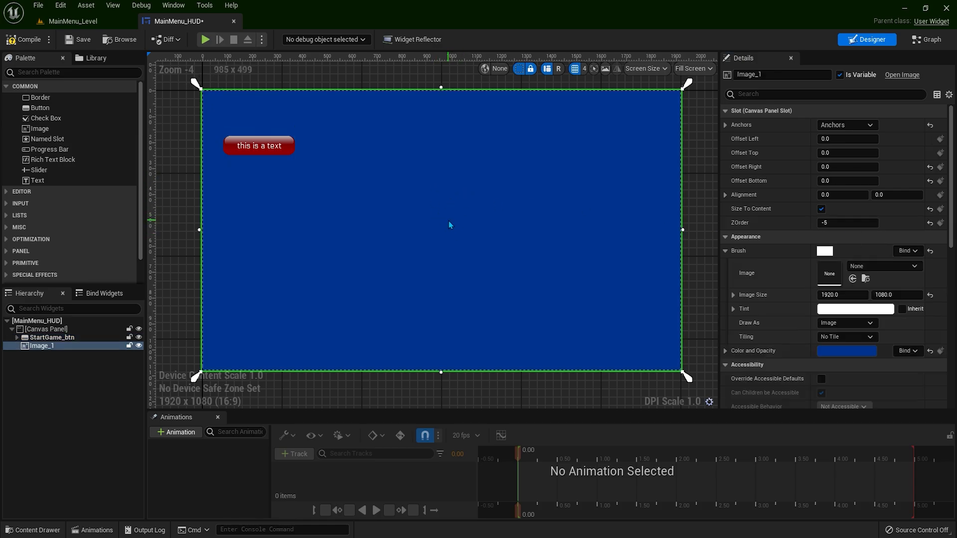
{"action": "left_click", "coordinate": [850, 223]}
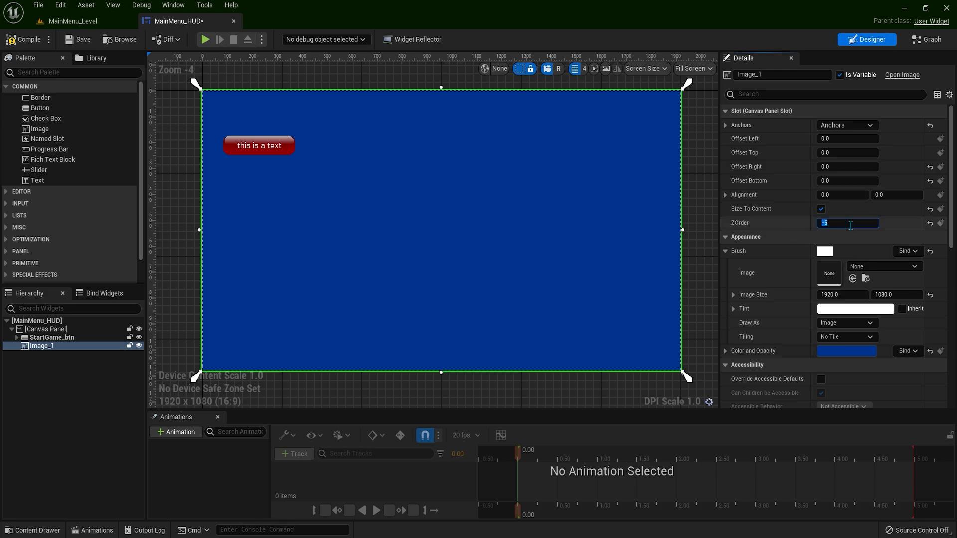
{"action": "type", "text": "0"}
{"action": "key", "text": "Return"}
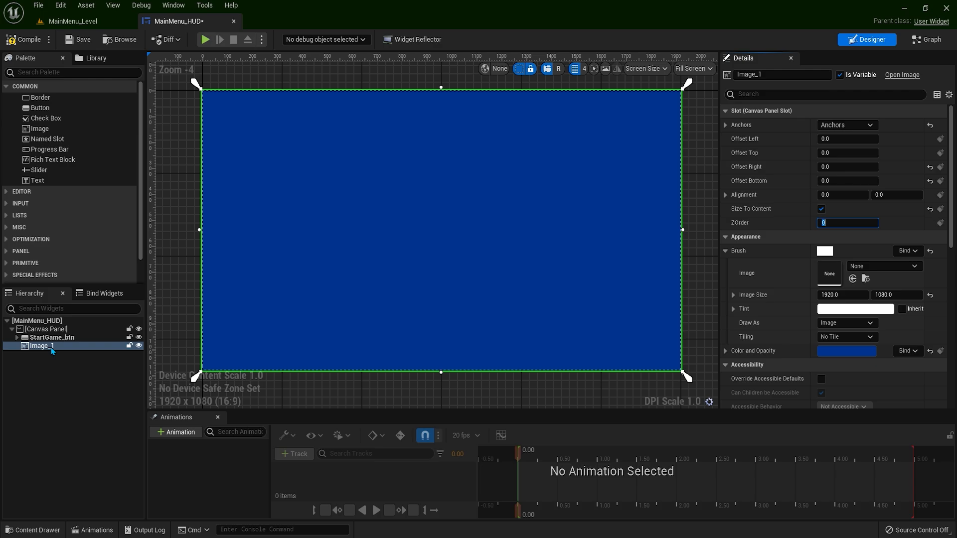
Reorder Image_1 above StartGame_btn in the Canvas Panel's hierarchy and save the widget
{"action": "left_click_drag", "start_coordinate": [52, 350], "coordinate": [52, 339]}
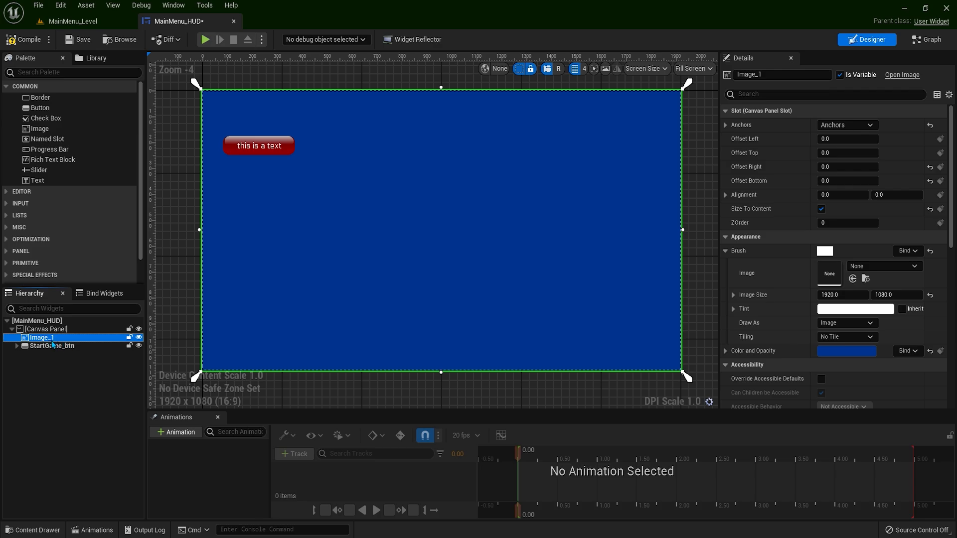
{"action": "left_click", "coordinate": [41, 367]}
{"action": "key", "text": "ctrl+s"}
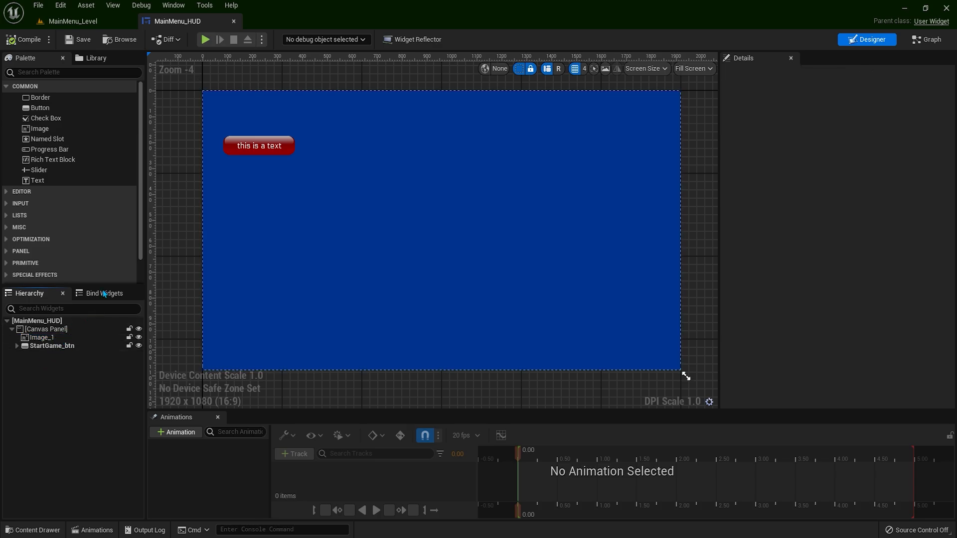
Add a Text widget to the canvas and position it overlapping the upper edge of StartGame_btn, at about X 296, Y 152
{"action": "left_click_drag", "start_coordinate": [59, 181], "coordinate": [315, 206]}
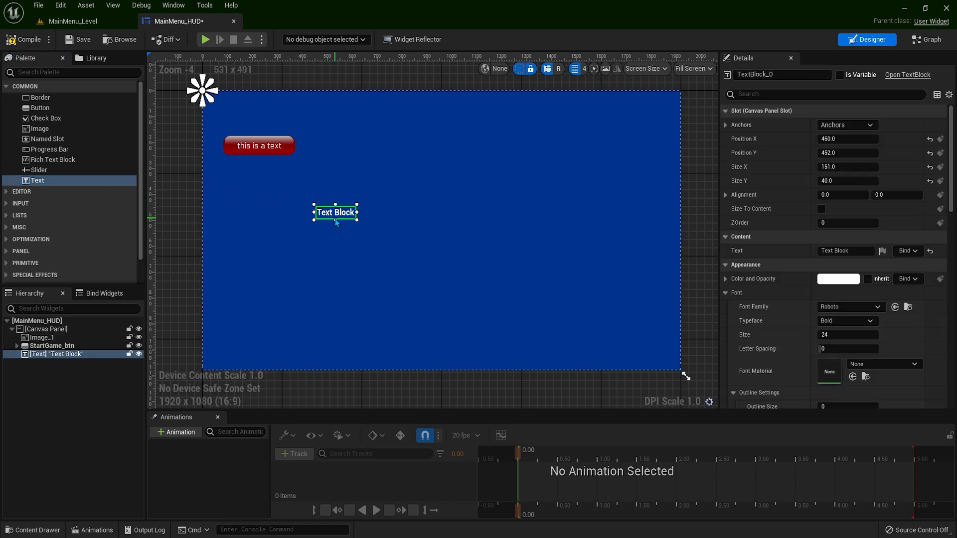
{"action": "scroll", "coordinate": [289, 187], "scroll_direction": "up", "scroll_amount": 2}
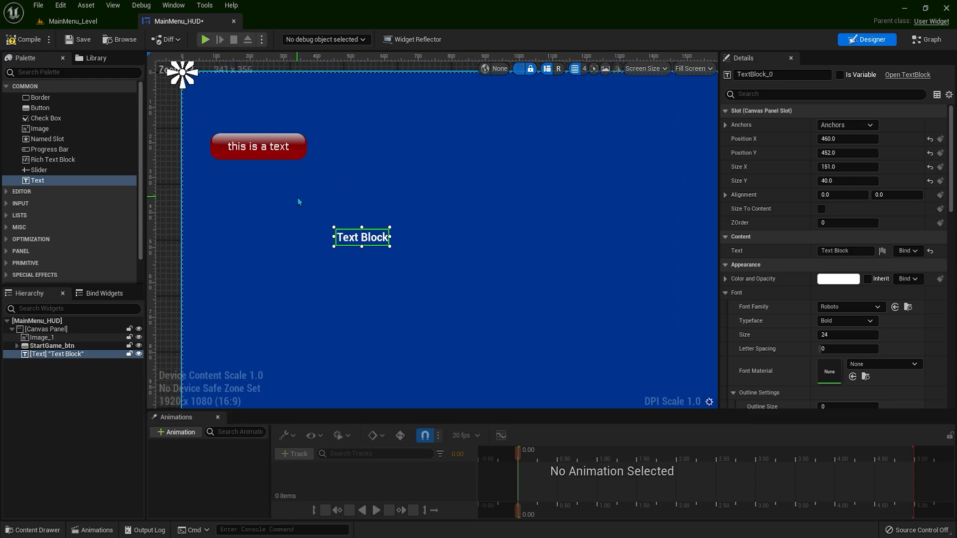
{"action": "right_click_drag", "start_coordinate": [280, 250], "coordinate": [295, 276]}
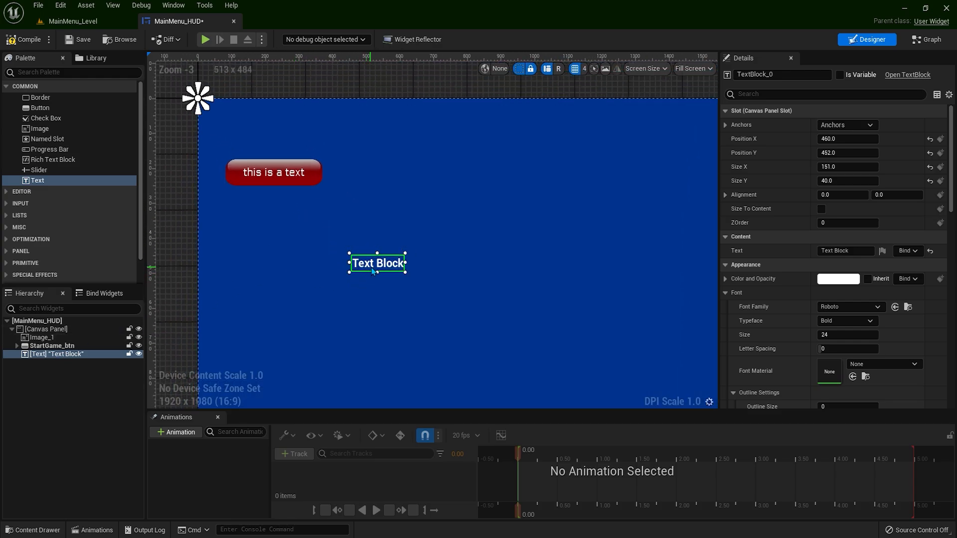
{"action": "left_click_drag", "start_coordinate": [373, 271], "coordinate": [320, 165]}
{"action": "left_click", "coordinate": [381, 121]}
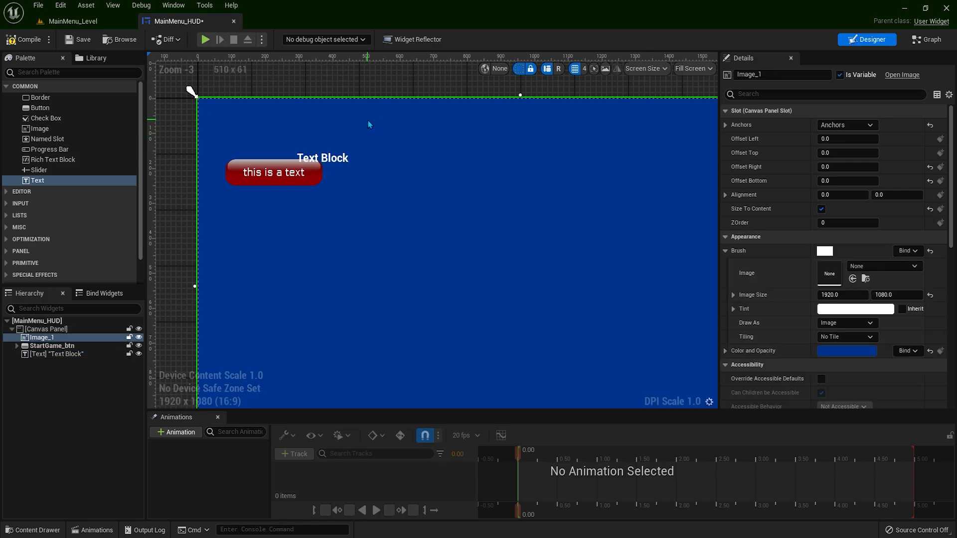
{"action": "left_click", "coordinate": [282, 165]}
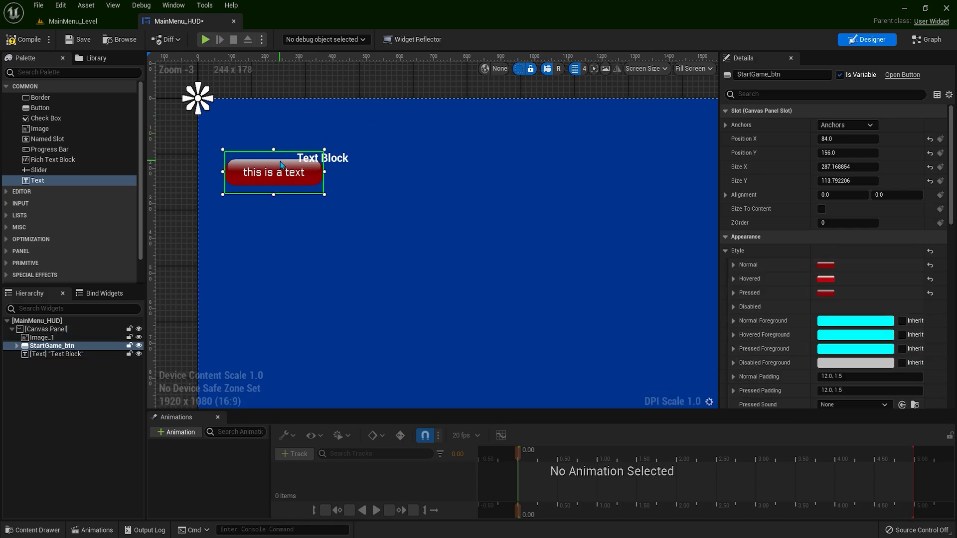
{"action": "left_click", "coordinate": [342, 159]}
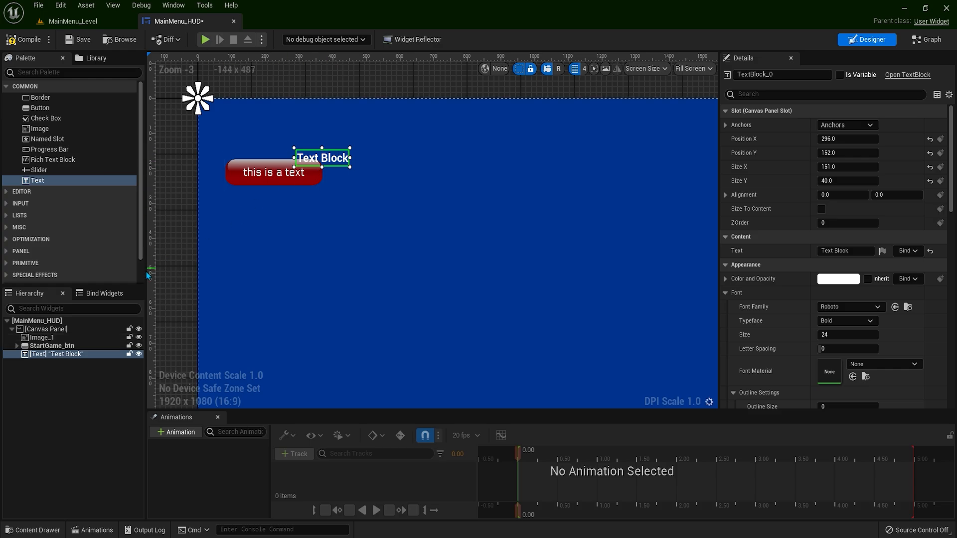
Reorder the Text Block between Image_1 and StartGame_btn in the Canvas Panel's hierarchy
{"action": "left_click_drag", "start_coordinate": [62, 357], "coordinate": [67, 345]}
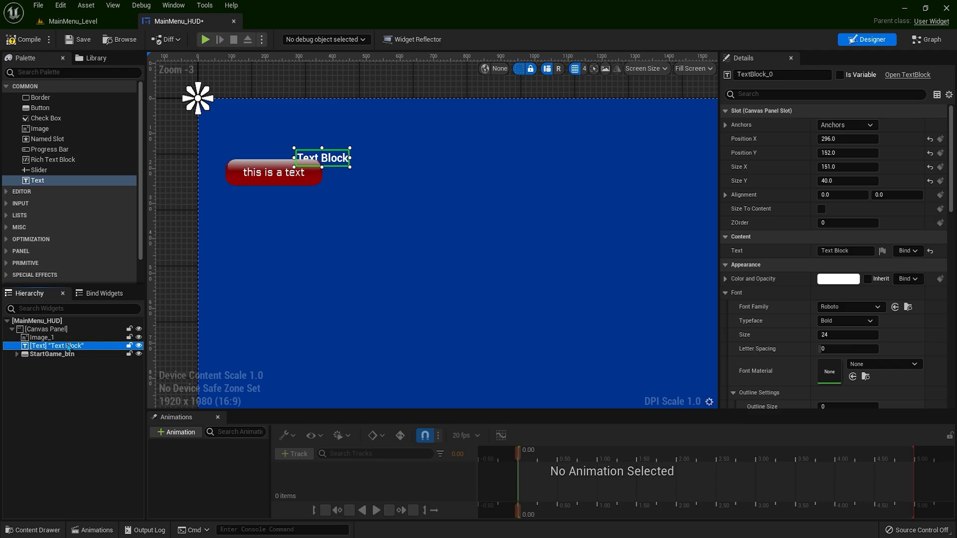
{"action": "scroll", "coordinate": [327, 175], "scroll_direction": "up", "scroll_amount": 4}
{"action": "right_click_drag", "start_coordinate": [364, 192], "coordinate": [396, 215]}
{"action": "scroll", "coordinate": [394, 222], "scroll_direction": "down", "scroll_amount": 2}
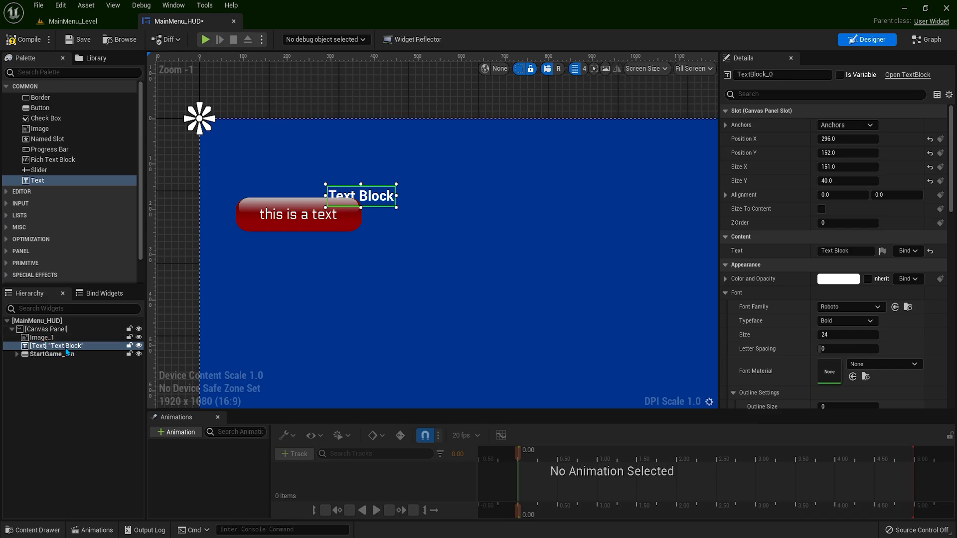
Try the Text Block above Image_1 in the hierarchy, and move it back between Image_1 and StartGame_btn
{"action": "left_click_drag", "start_coordinate": [66, 351], "coordinate": [63, 339]}
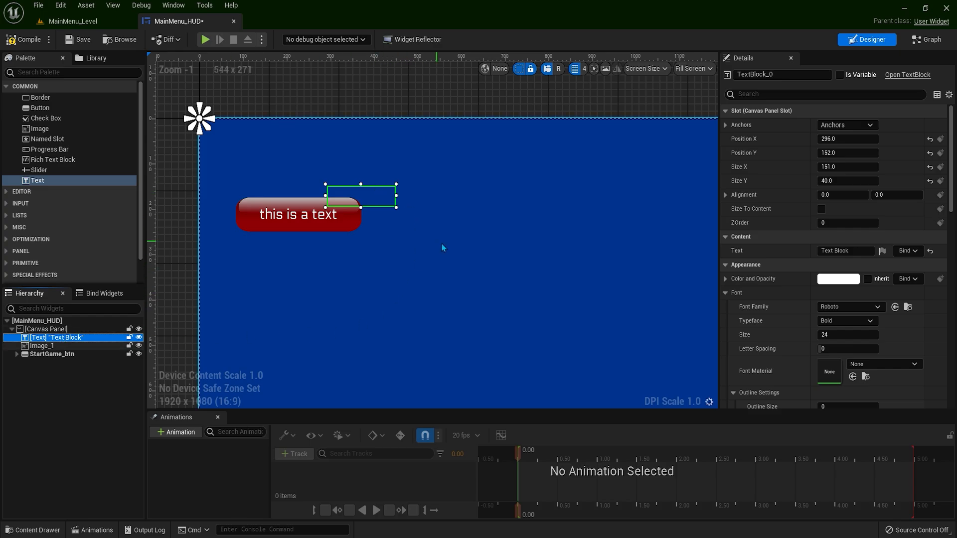
{"action": "left_click", "coordinate": [424, 163]}
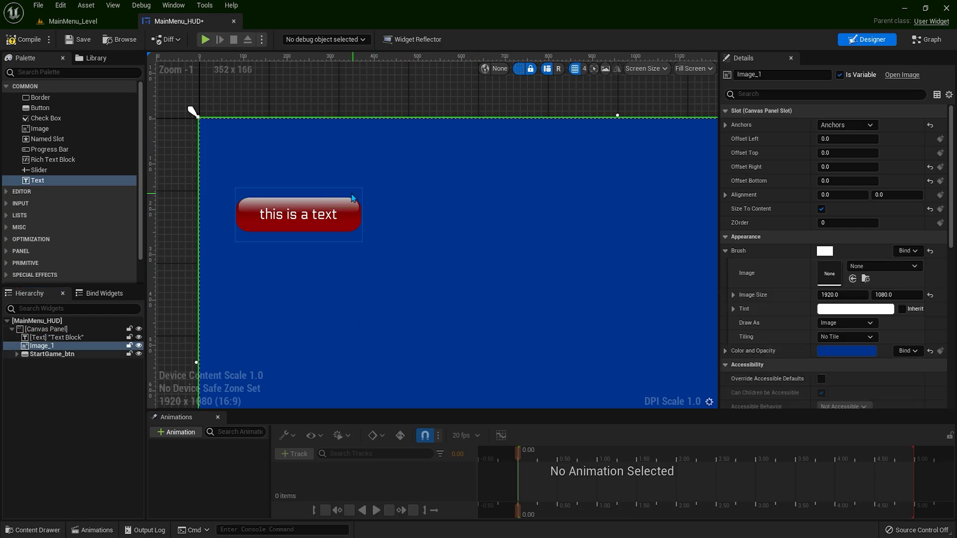
{"action": "left_click", "coordinate": [94, 476]}
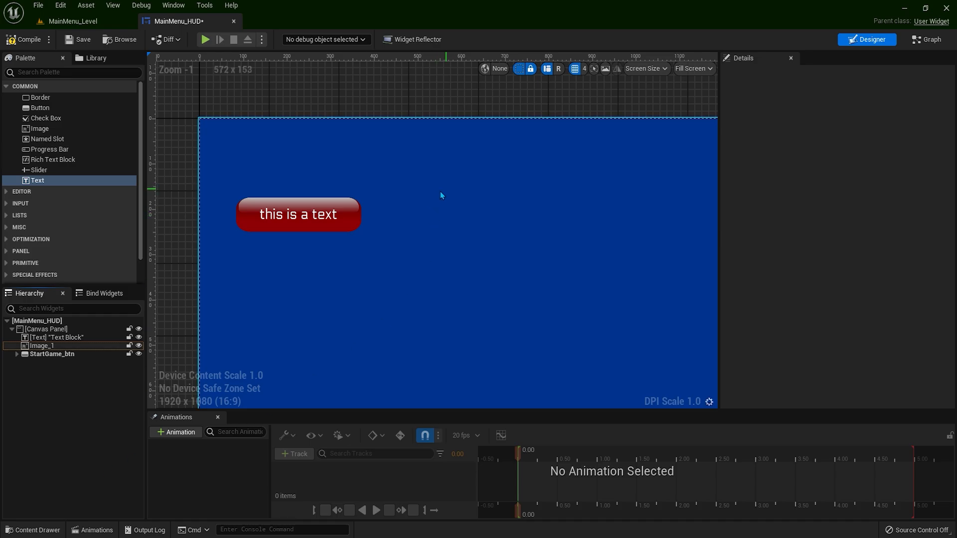
{"action": "left_click", "coordinate": [371, 244]}
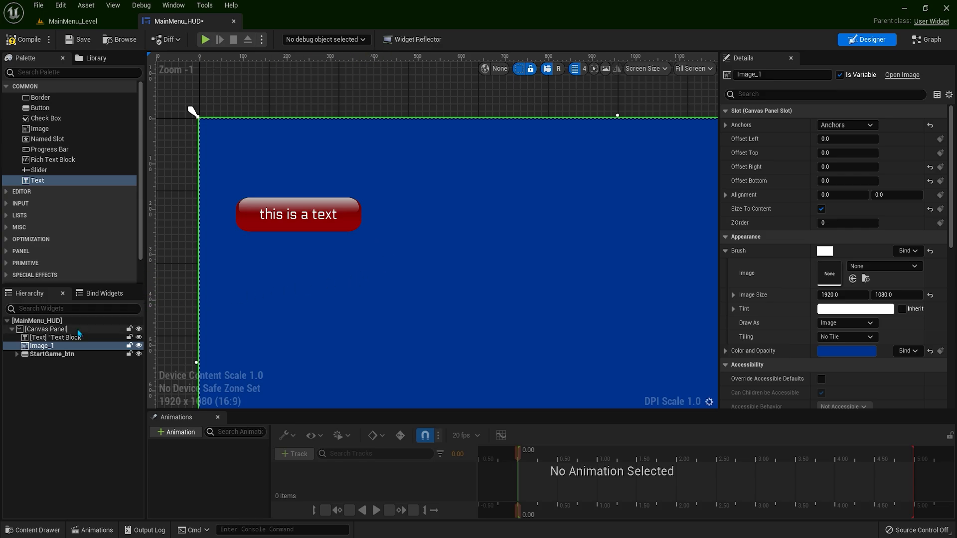
{"action": "left_click", "coordinate": [66, 336]}
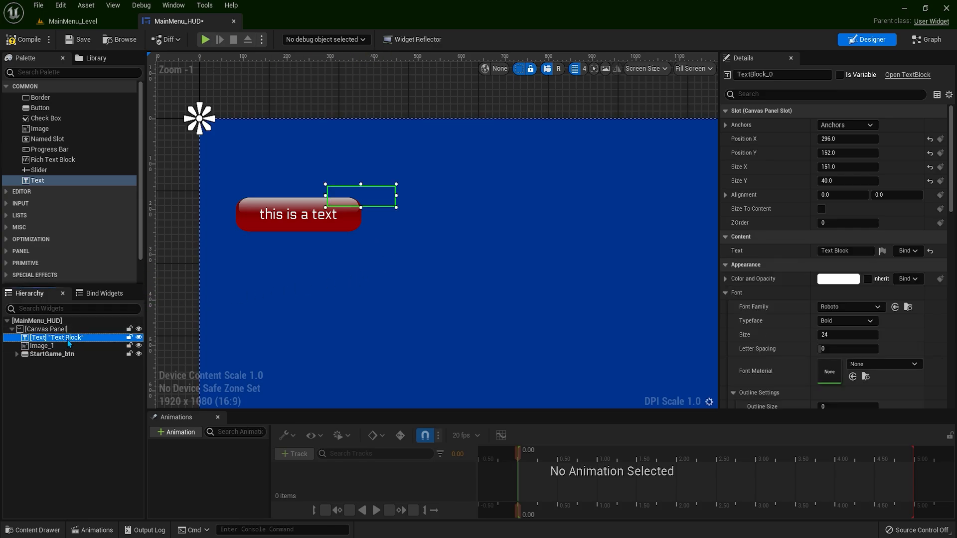
{"action": "left_click_drag", "start_coordinate": [64, 342], "coordinate": [60, 354]}
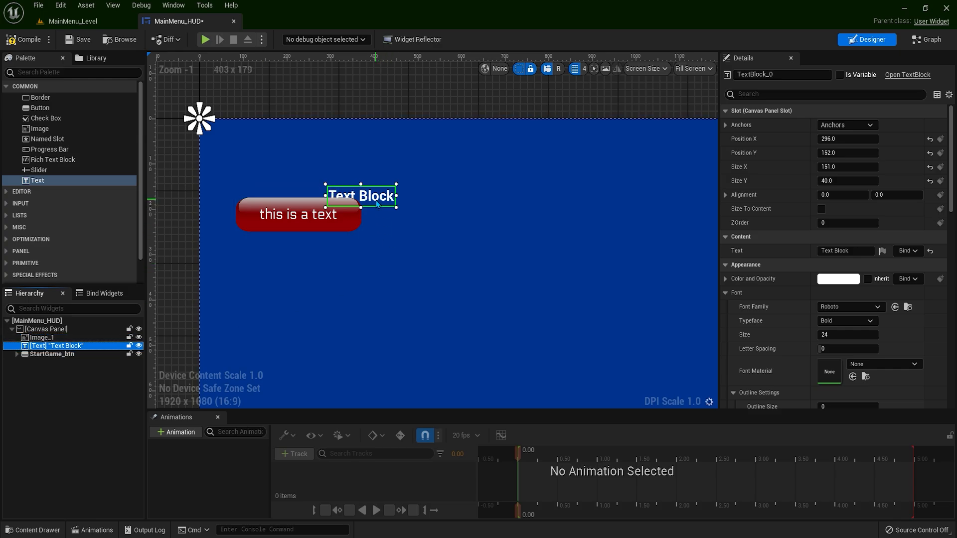
Move the Text Block clear of the start button to about X 508, Y 172, and save the widget
{"action": "left_click_drag", "start_coordinate": [382, 202], "coordinate": [480, 226]}
{"action": "scroll", "coordinate": [546, 227], "scroll_direction": "down", "scroll_amount": 1}
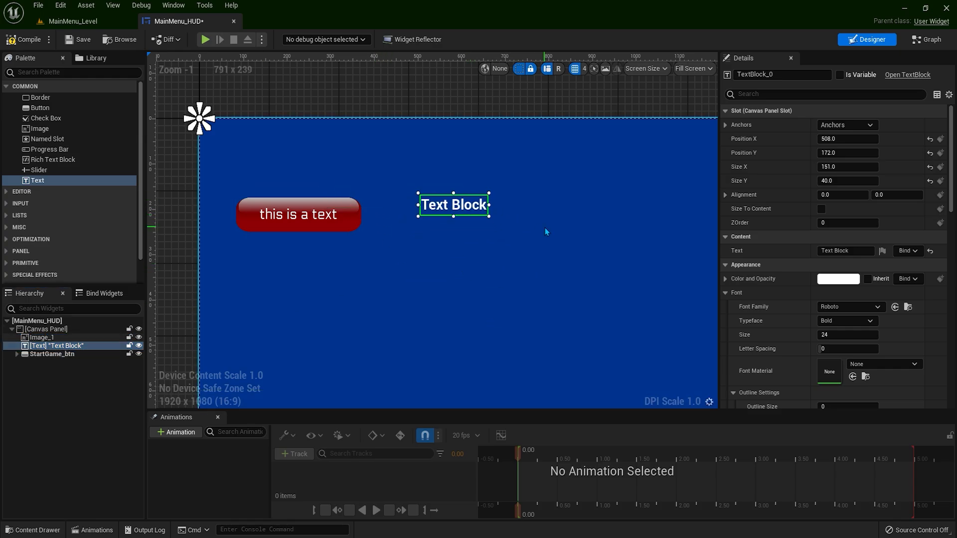
{"action": "left_click", "coordinate": [495, 216]}
{"action": "right_click_drag", "start_coordinate": [456, 285], "coordinate": [434, 237]}
{"action": "scroll", "coordinate": [433, 238], "scroll_direction": "down", "scroll_amount": 2}
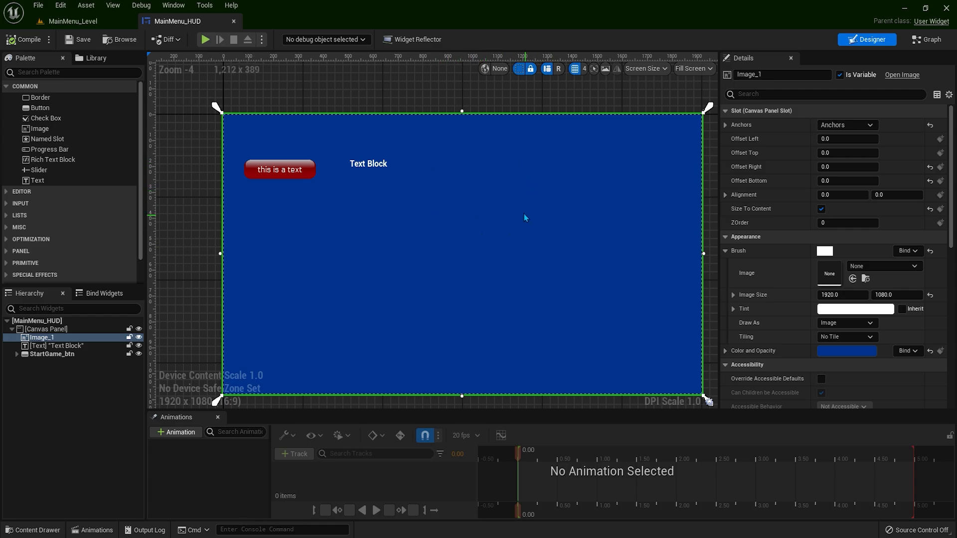
Shift Image_1 on the canvas by about 108 horizontally and 60 vertically, and set its anchor to the canvas center
{"action": "left_click_drag", "start_coordinate": [436, 190], "coordinate": [462, 207]}
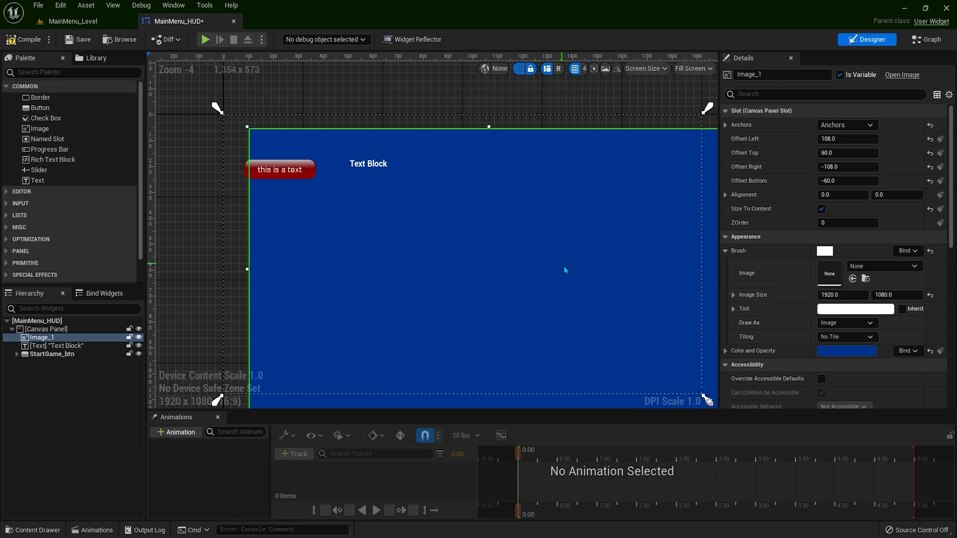
{"action": "right_click_drag", "start_coordinate": [564, 265], "coordinate": [546, 250]}
{"action": "left_click", "coordinate": [847, 126]}
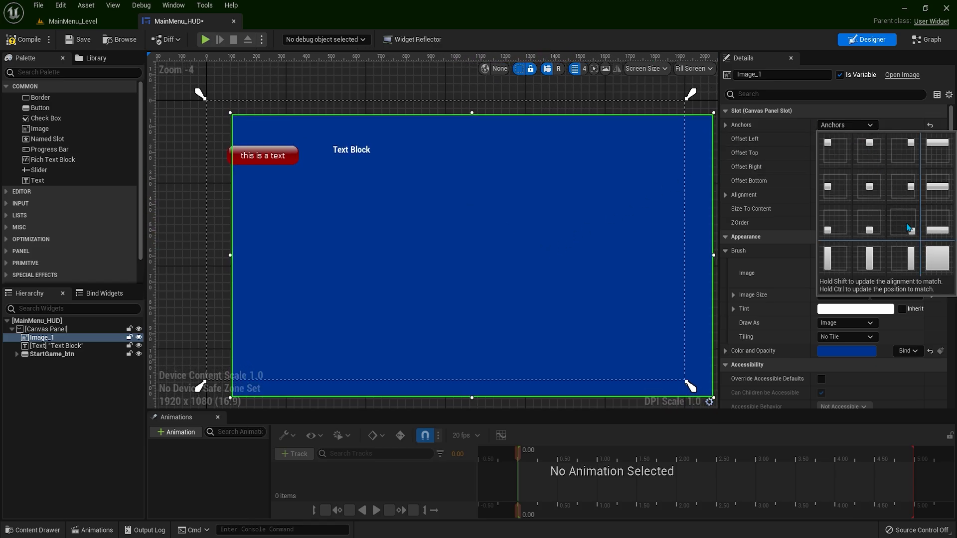
{"action": "left_click", "coordinate": [871, 188]}
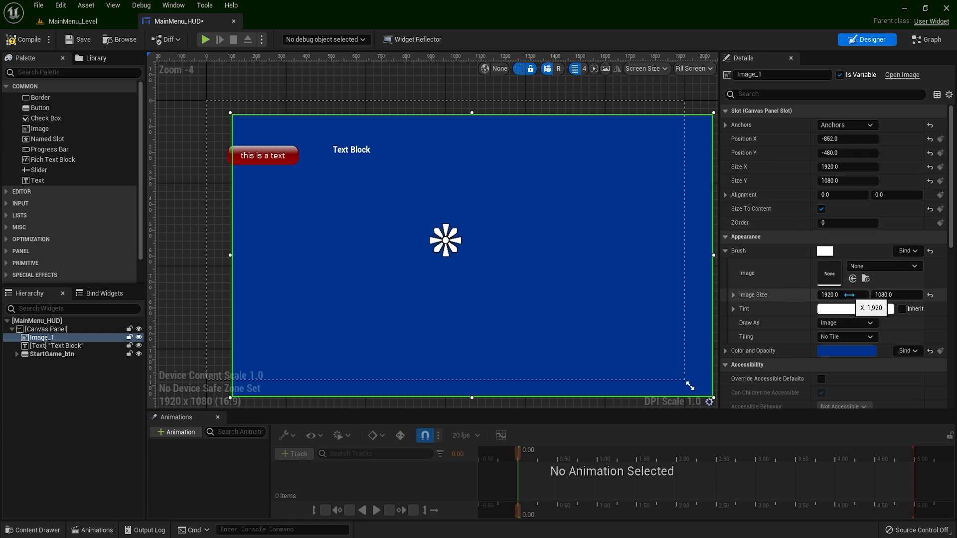
Set Image_1's brush image size to 300 by 400
{"action": "left_click_drag", "start_coordinate": [847, 295], "coordinate": [843, 295]}
{"action": "left_click", "coordinate": [847, 295]}
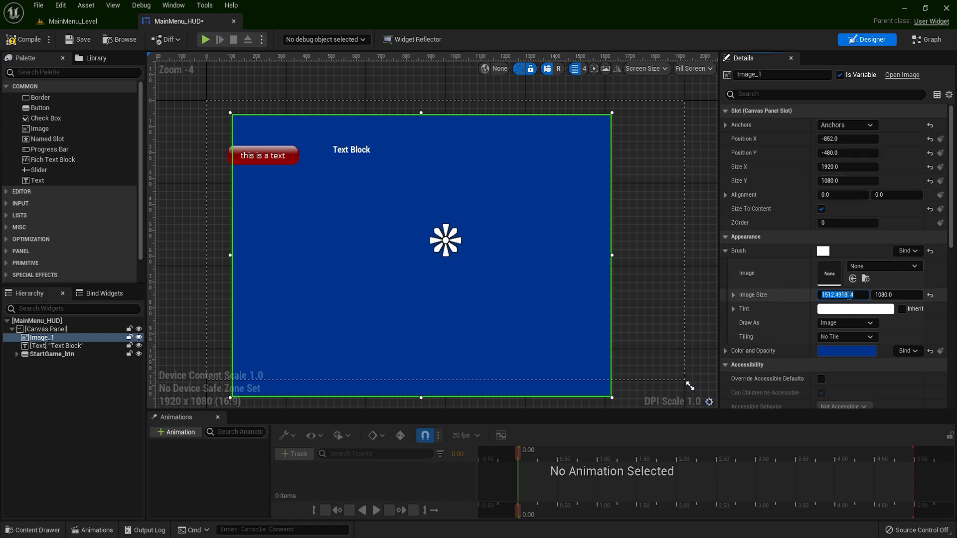
{"action": "type", "text": "300"}
{"action": "key", "text": "Tab"}
{"action": "type", "text": "400"}
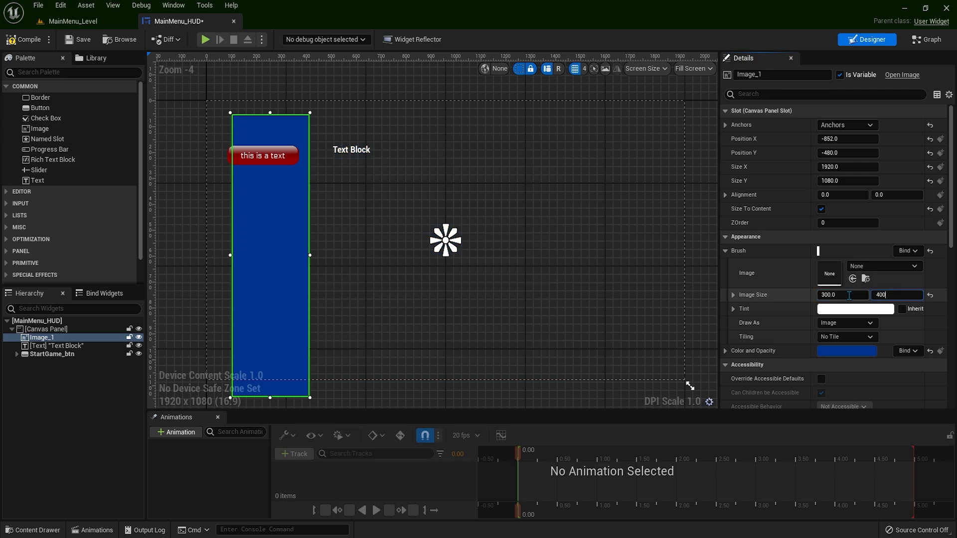
{"action": "key", "text": "Return"}
Move Image_1 toward the canvas center, to about X -368, Y -212 from its anchor, and save the widget
{"action": "left_click_drag", "start_coordinate": [286, 220], "coordinate": [396, 271]}
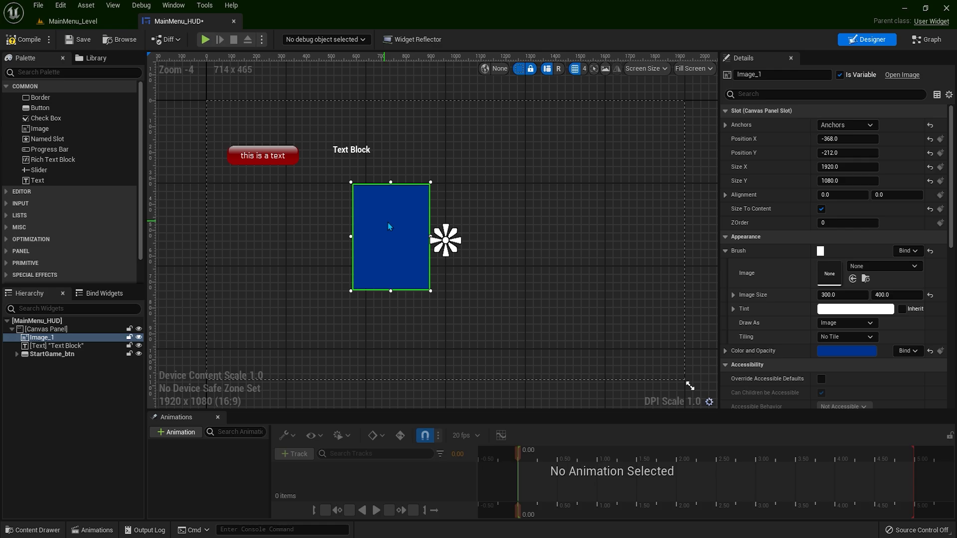
{"action": "right_click_drag", "start_coordinate": [484, 185], "coordinate": [485, 185]}
{"action": "scroll", "coordinate": [486, 185], "scroll_direction": "up", "scroll_amount": 3}
{"action": "key", "text": "ctrl+s"}
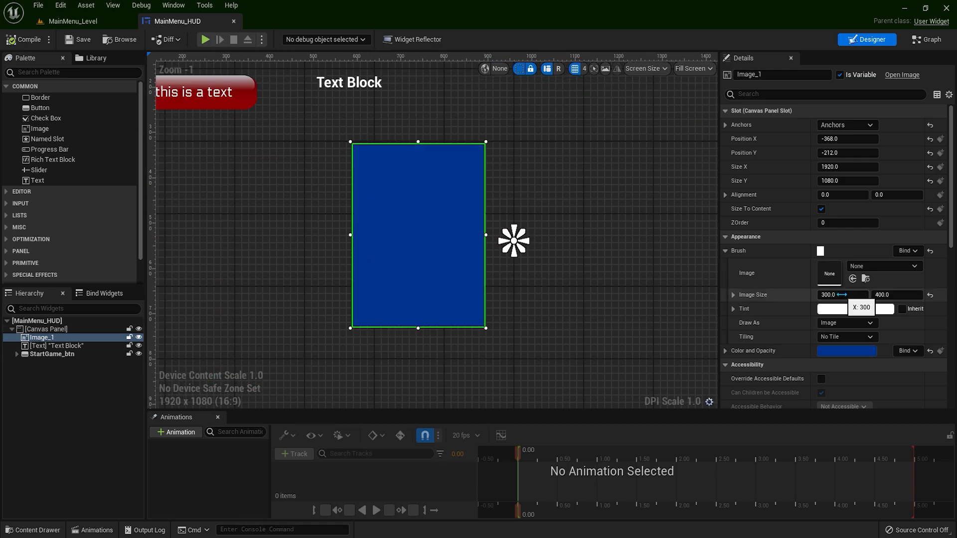
Set Image_1's brush image size to 200 by 200
{"action": "left_click", "coordinate": [842, 294]}
{"action": "type", "text": "200"}
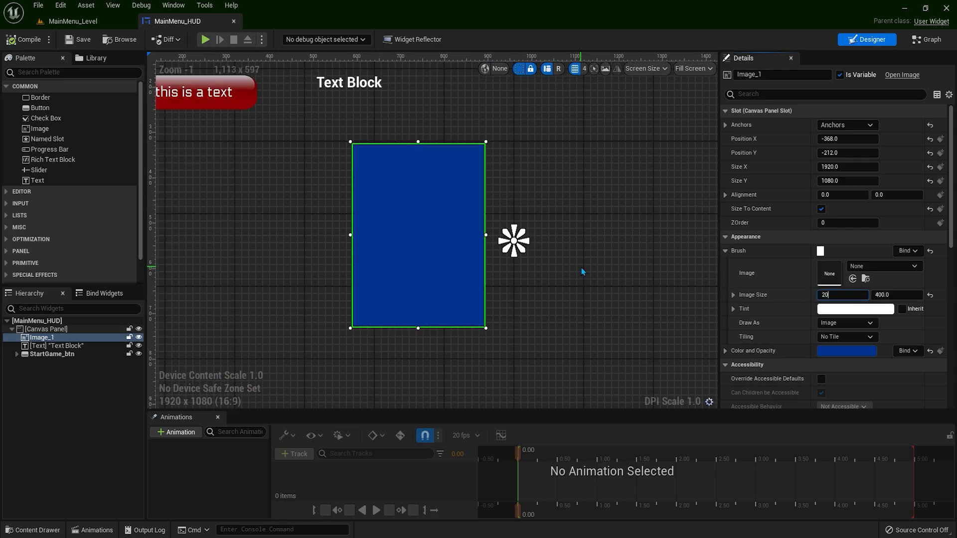
{"action": "key", "text": "Tab"}
{"action": "type", "text": "200"}
{"action": "key", "text": "Return"}
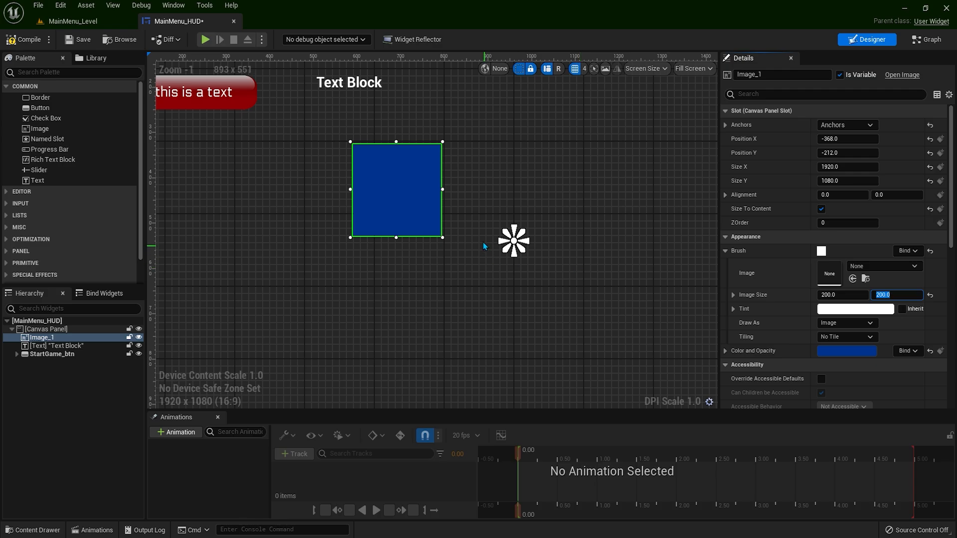
Draw Image_1's brush as a Rounded Box and check its shape on the canvas with the image deselected
{"action": "scroll", "coordinate": [447, 180], "scroll_direction": "up", "scroll_amount": 1}
{"action": "scroll", "coordinate": [447, 177], "scroll_direction": "up", "scroll_amount": 3}
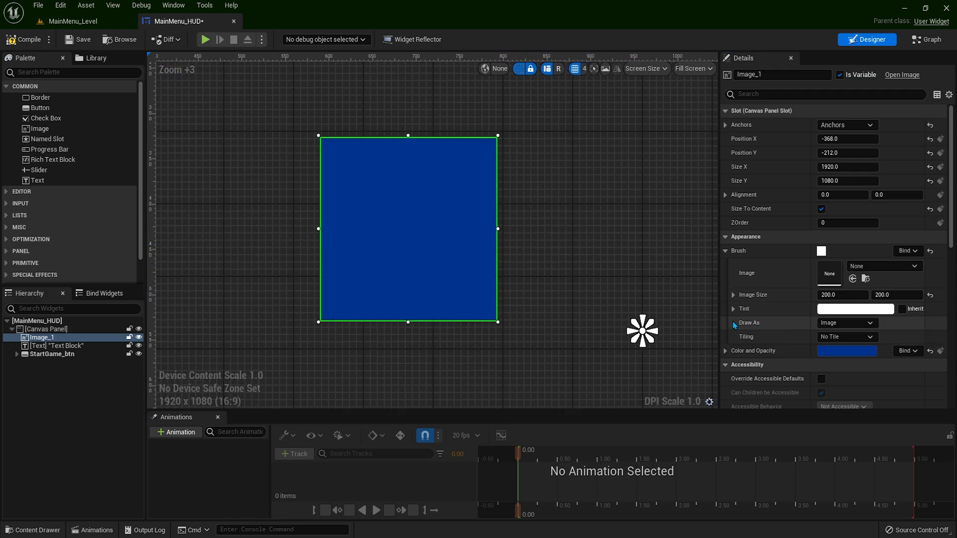
{"action": "left_click", "coordinate": [861, 328]}
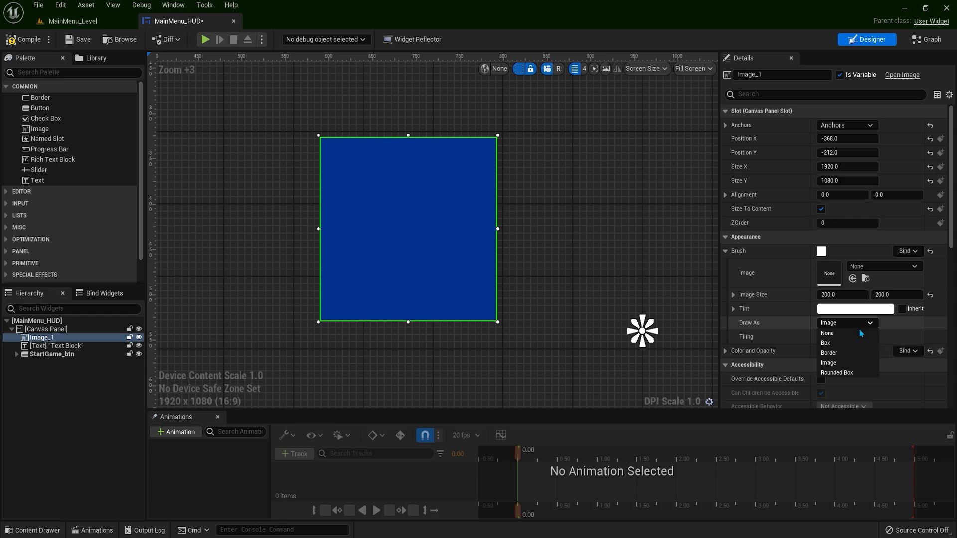
{"action": "left_click", "coordinate": [847, 373]}
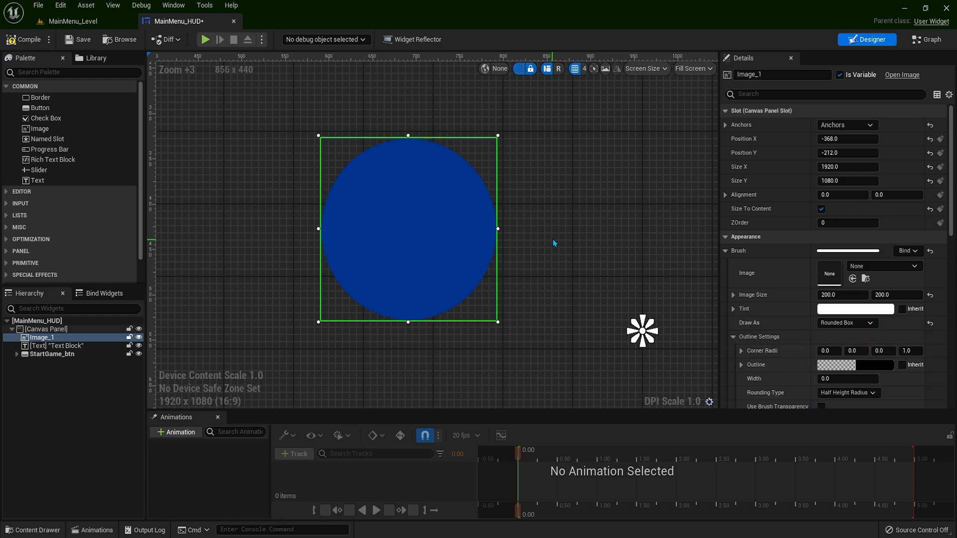
{"action": "scroll", "coordinate": [531, 226], "scroll_direction": "up", "scroll_amount": 2}
{"action": "left_click", "coordinate": [533, 231]}
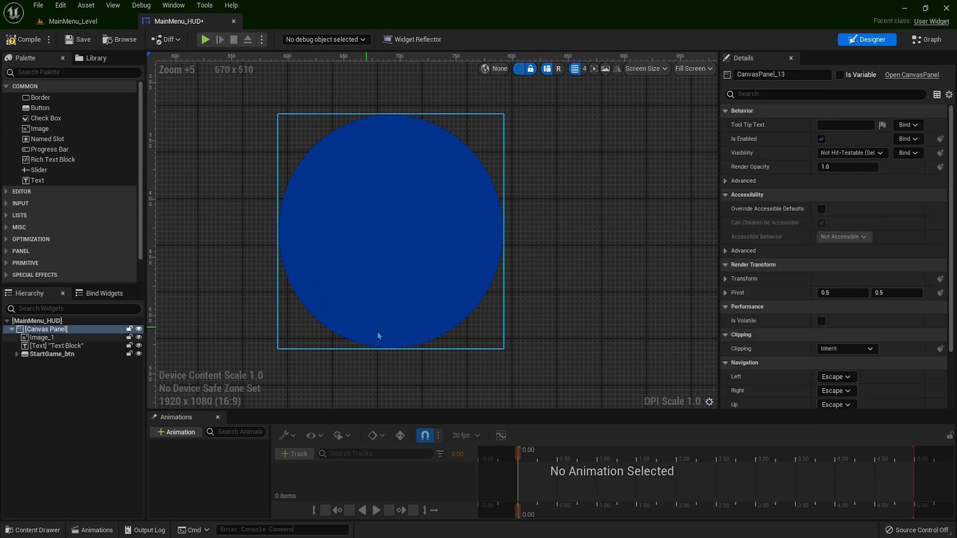
{"action": "left_click", "coordinate": [453, 235]}
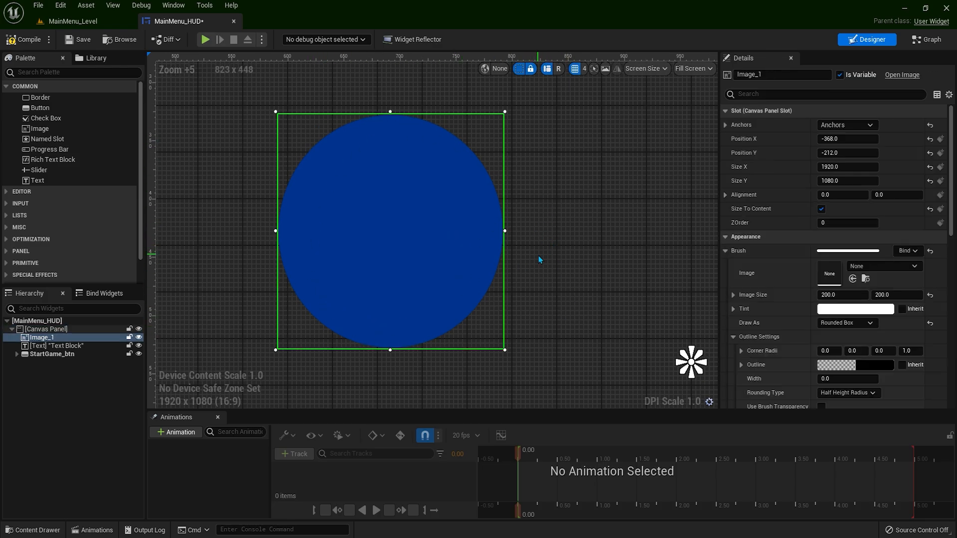
Set the rounding type in Image_1's brush outline settings to Fixed Radius
{"action": "scroll", "coordinate": [753, 299], "scroll_direction": "down", "scroll_amount": 2}
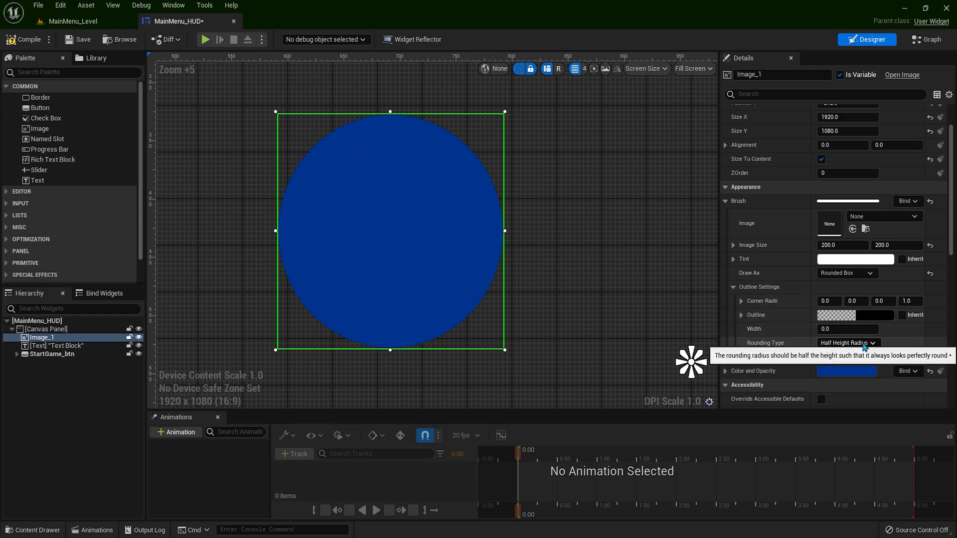
{"action": "left_click", "coordinate": [862, 343]}
{"action": "left_click", "coordinate": [853, 354]}
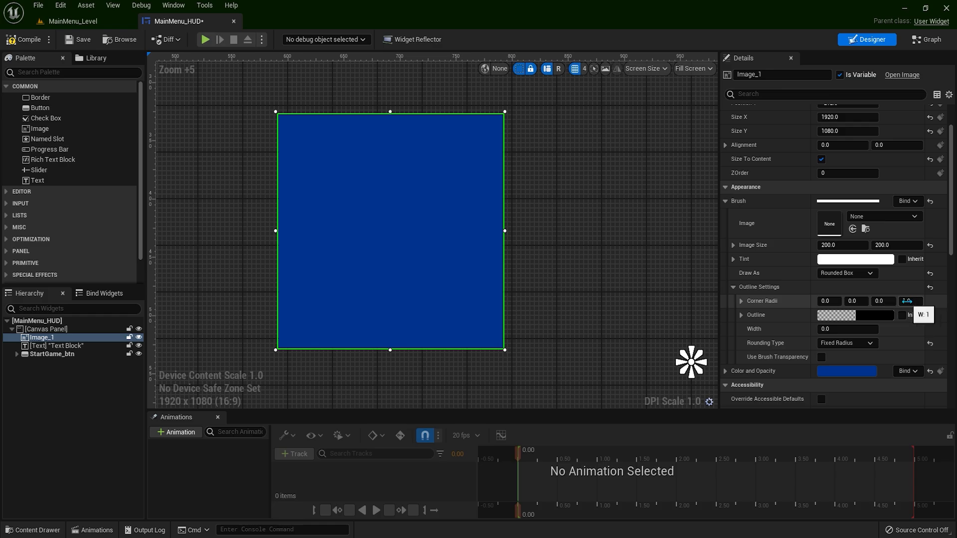
Set all four of Image_1's corner radii to 10 and inspect the rounded corners up close
{"action": "left_click", "coordinate": [828, 301]}
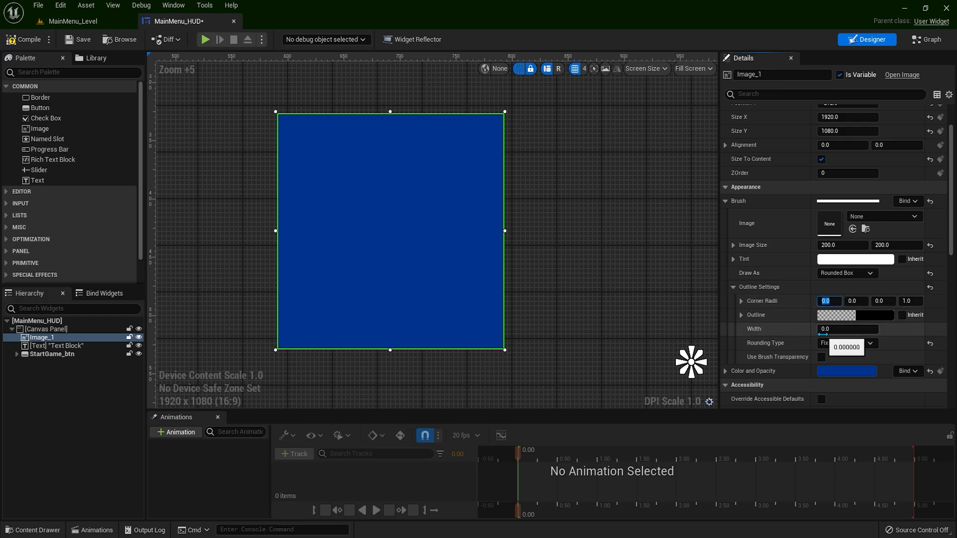
{"action": "type", "text": "10"}
{"action": "key", "text": "Tab"}
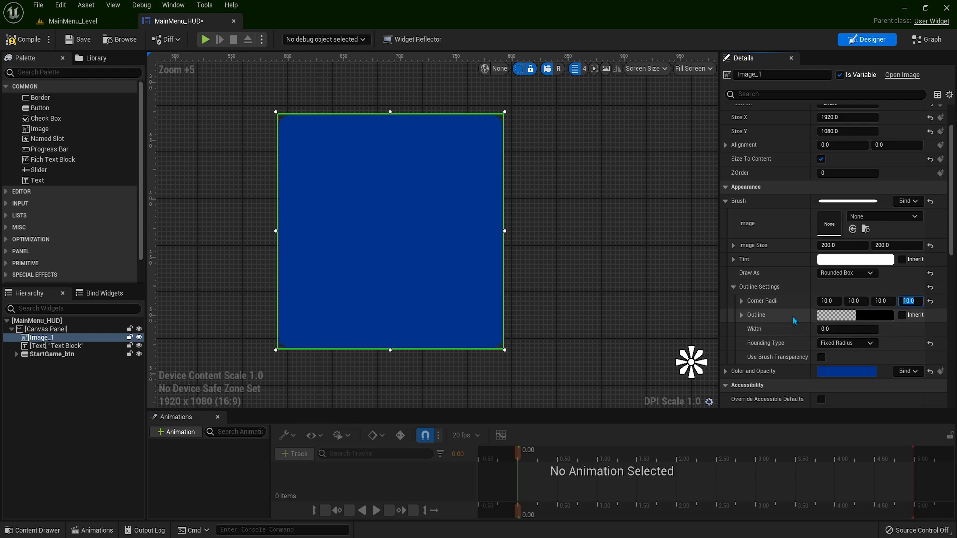
{"action": "left_click", "coordinate": [547, 228]}
{"action": "right_click_drag", "start_coordinate": [542, 213], "coordinate": [569, 212]}
{"action": "scroll", "coordinate": [573, 227], "scroll_direction": "up", "scroll_amount": 1}
{"action": "right_click_drag", "start_coordinate": [574, 264], "coordinate": [589, 219]}
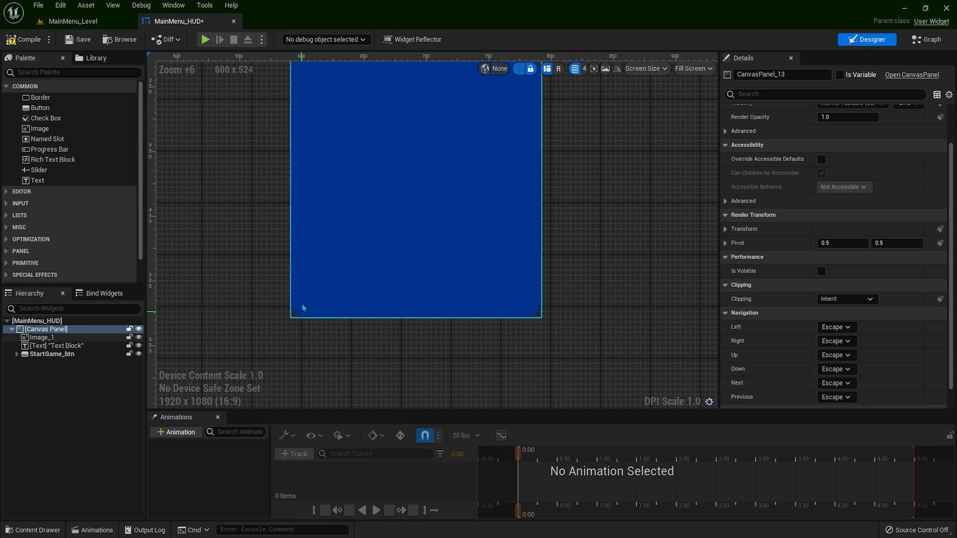
Set Image_1's top-left corner radius to 50 and its bottom-right corner radius to 100, viewing the shape with the image deselected
{"action": "right_click_drag", "start_coordinate": [243, 169], "coordinate": [232, 247]}
{"action": "right_click_drag", "start_coordinate": [577, 207], "coordinate": [577, 190]}
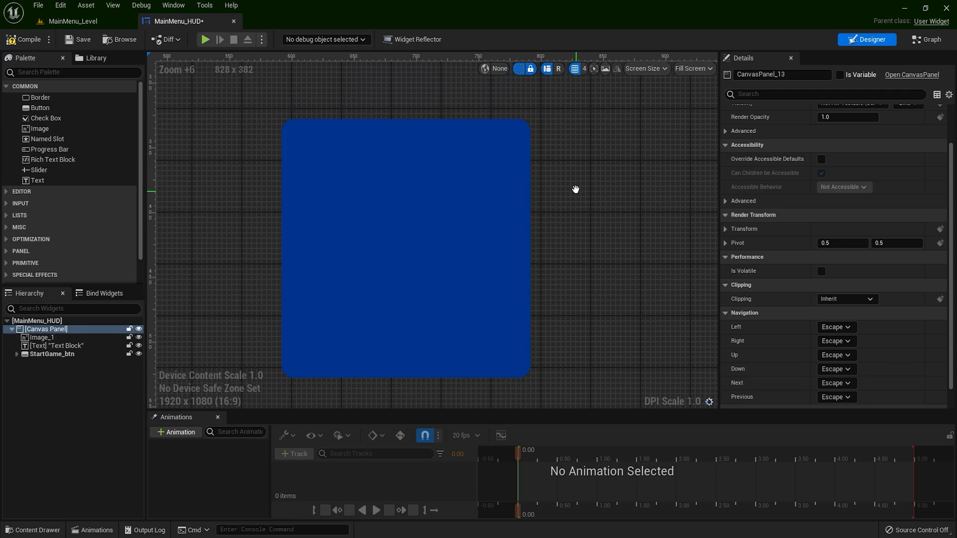
{"action": "left_click", "coordinate": [486, 215]}
{"action": "left_click", "coordinate": [827, 301]}
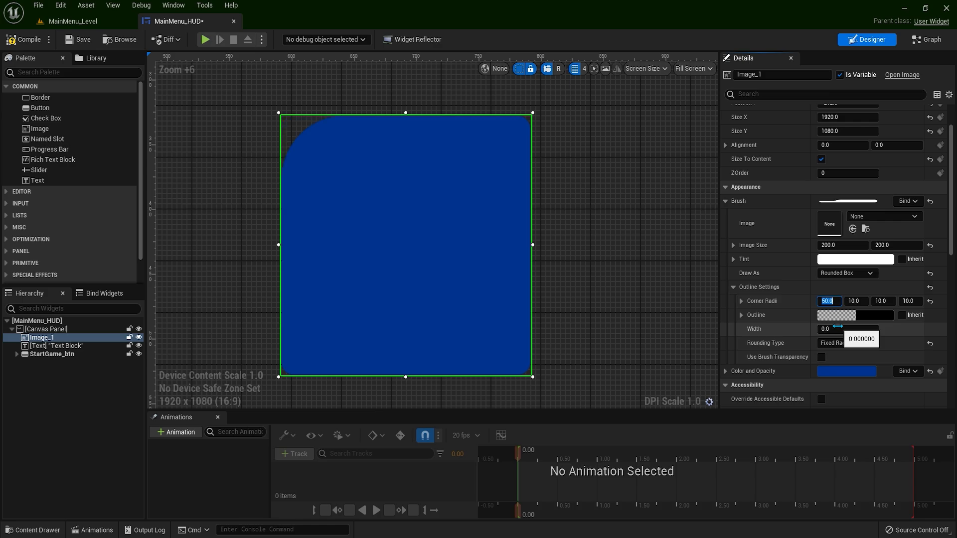
{"action": "left_click", "coordinate": [882, 300]}
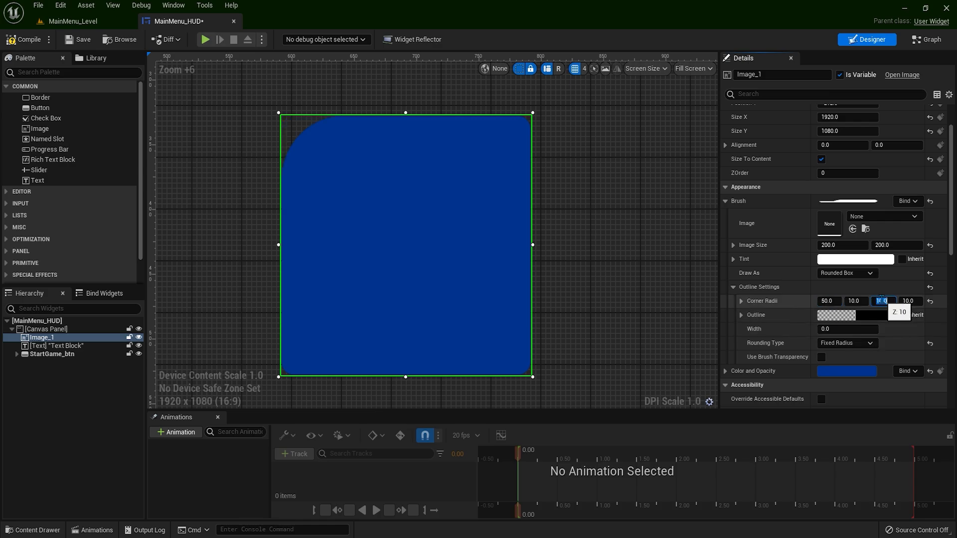
{"action": "type", "text": "100"}
{"action": "key", "text": "Return"}
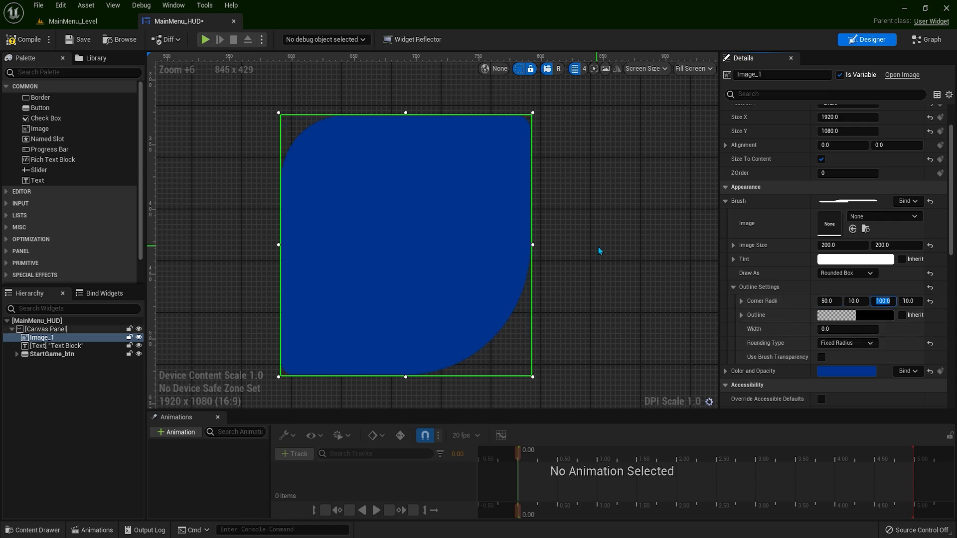
{"action": "left_click", "coordinate": [613, 285]}
Set all four of Image_1's corner radii to 20
{"action": "left_click", "coordinate": [412, 259]}
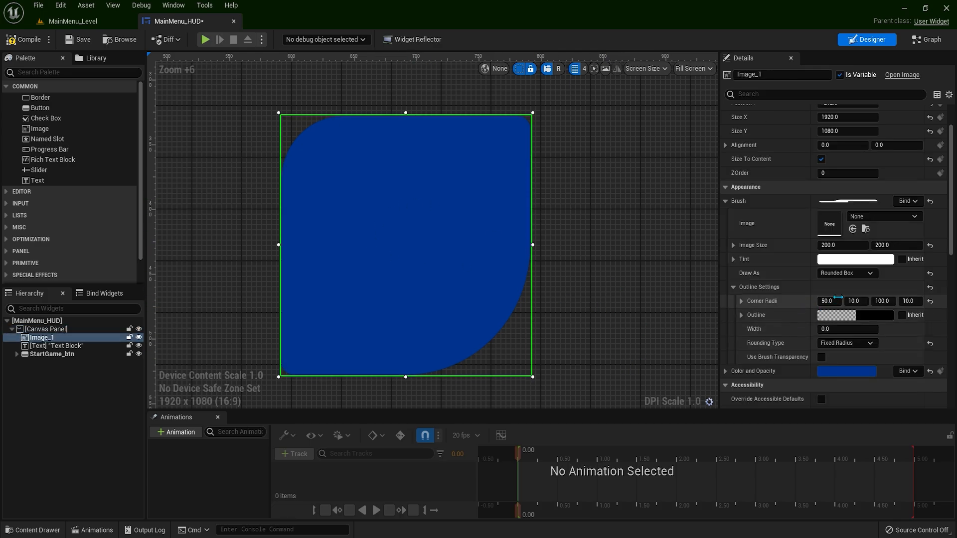
{"action": "left_click", "coordinate": [829, 301]}
{"action": "type", "text": "20"}
{"action": "key", "text": "Tab"}
{"action": "type", "text": "20"}
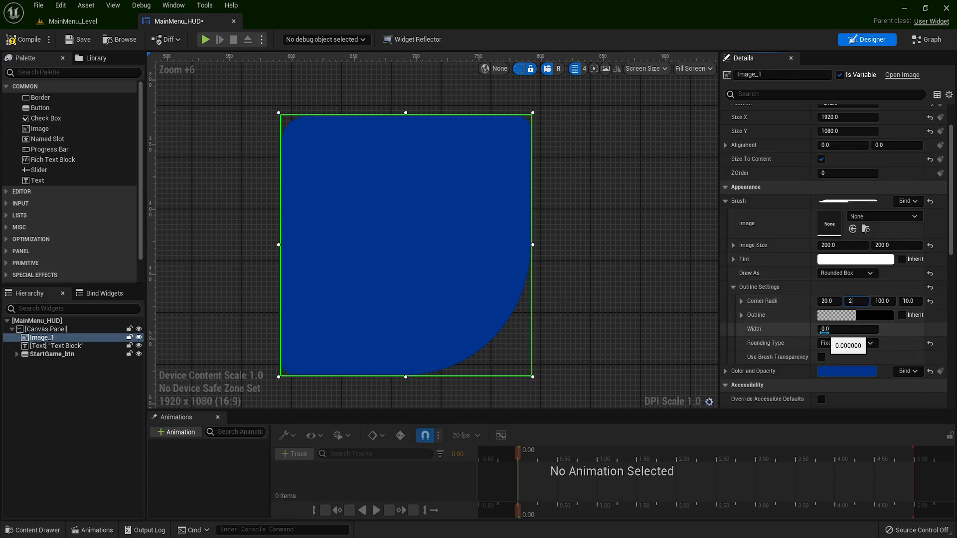
{"action": "key", "text": "Tab"}
{"action": "type", "text": "20"}
{"action": "key", "text": "Tab"}
{"action": "type", "text": "20"}
{"action": "key", "text": "Return"}
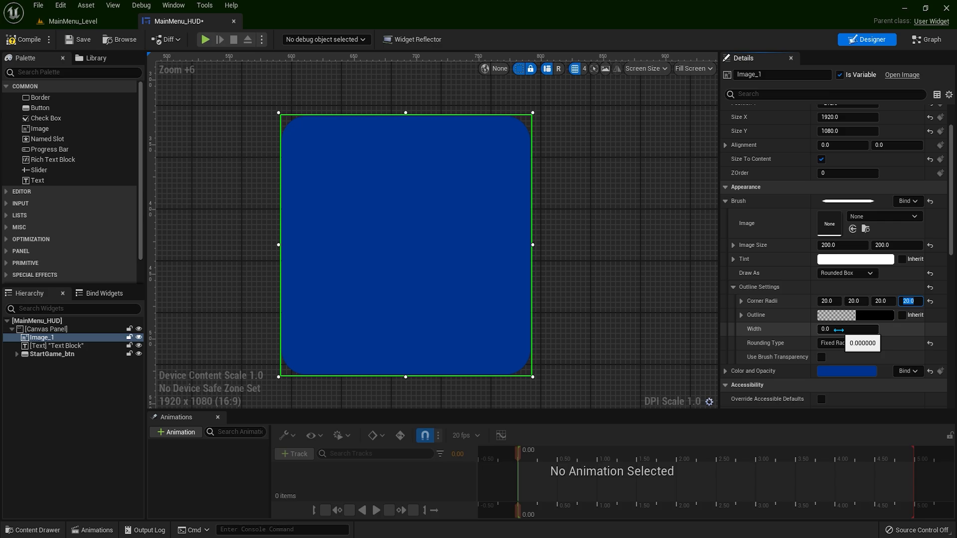
Give Image_1's brush a white outline with a width of 3 and enable Use Brush Transparency
{"action": "left_click", "coordinate": [839, 330]}
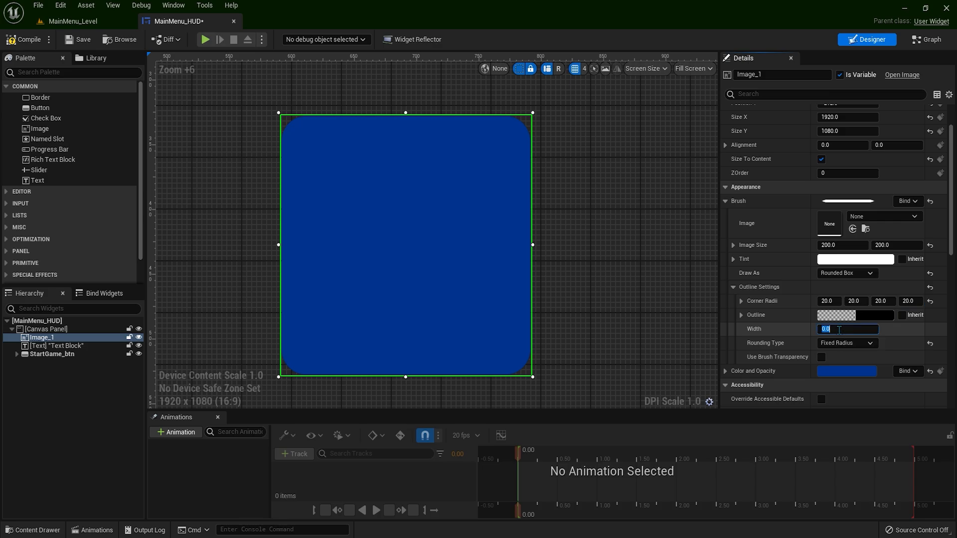
{"action": "key", "text": "Return"}
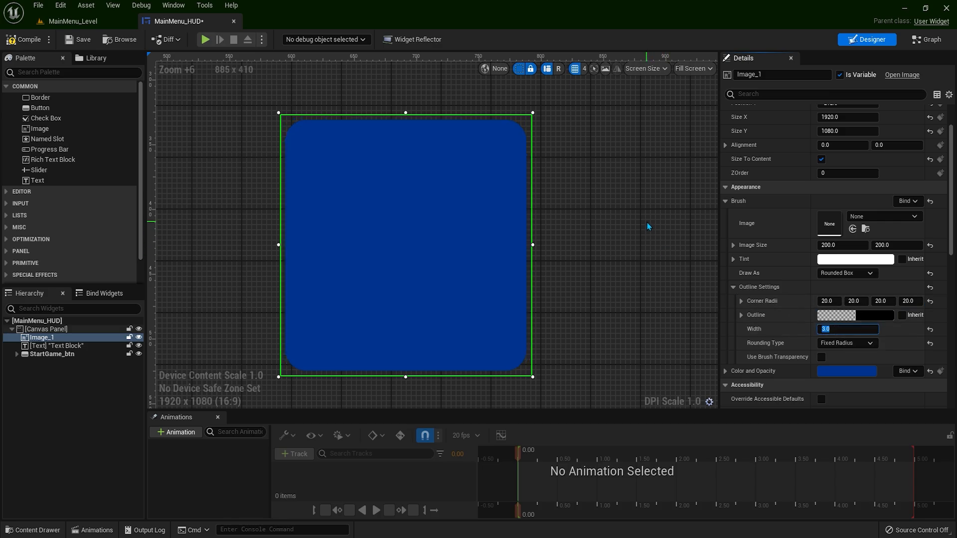
{"action": "left_click", "coordinate": [847, 316]}
{"action": "left_click_drag", "start_coordinate": [778, 383], "coordinate": [781, 305]}
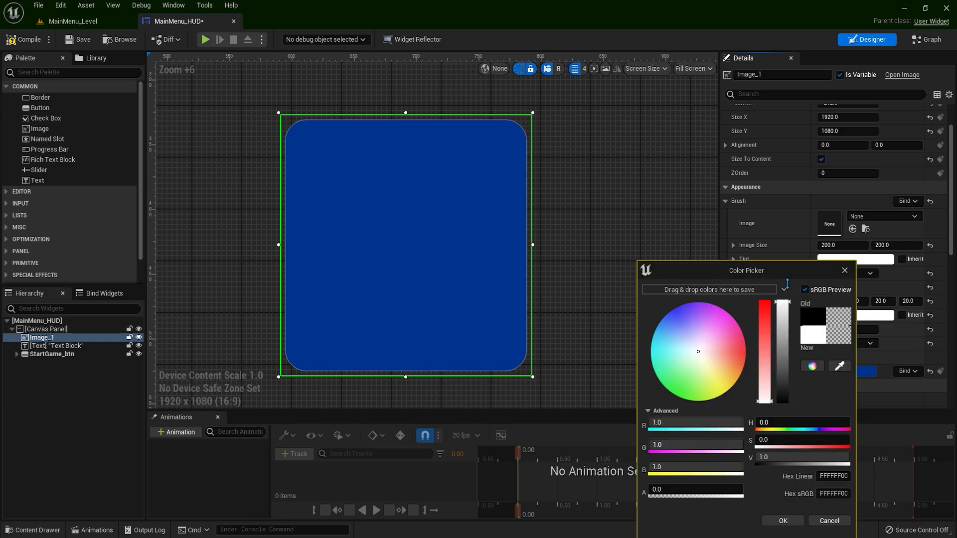
{"action": "left_click", "coordinate": [794, 523]}
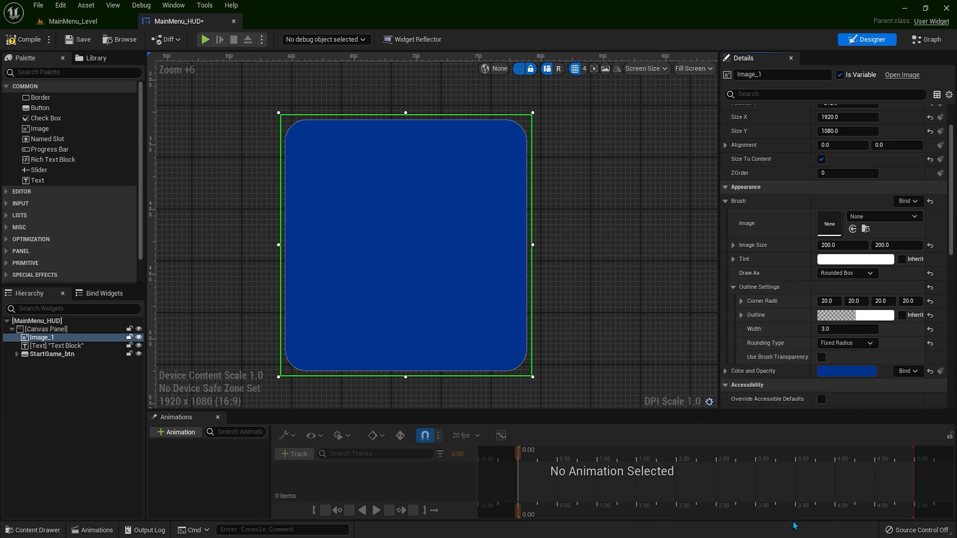
{"action": "left_click", "coordinate": [821, 358]}
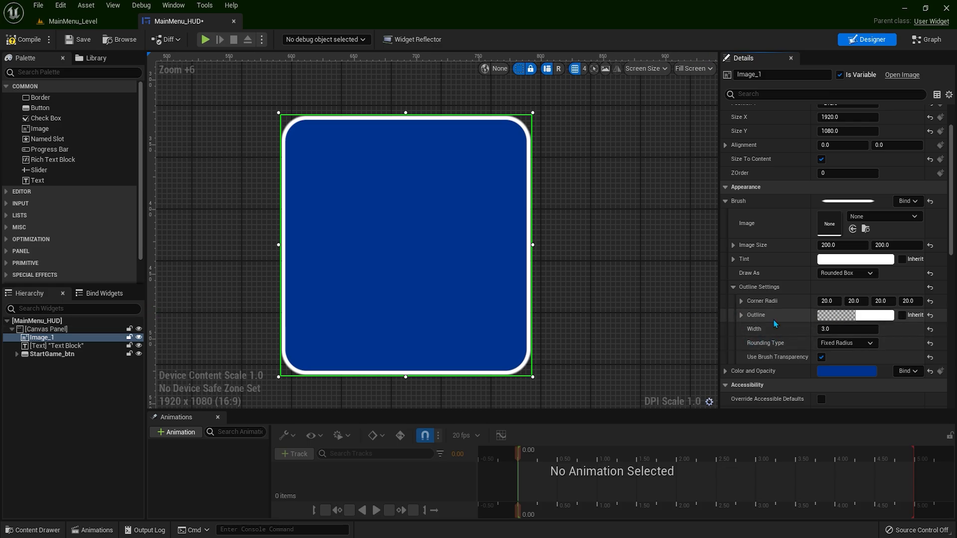
Recolor Image_1's brush outline to a fully saturated pinkish red
{"action": "left_click", "coordinate": [843, 317]}
{"action": "left_click_drag", "start_coordinate": [691, 355], "coordinate": [740, 352]}
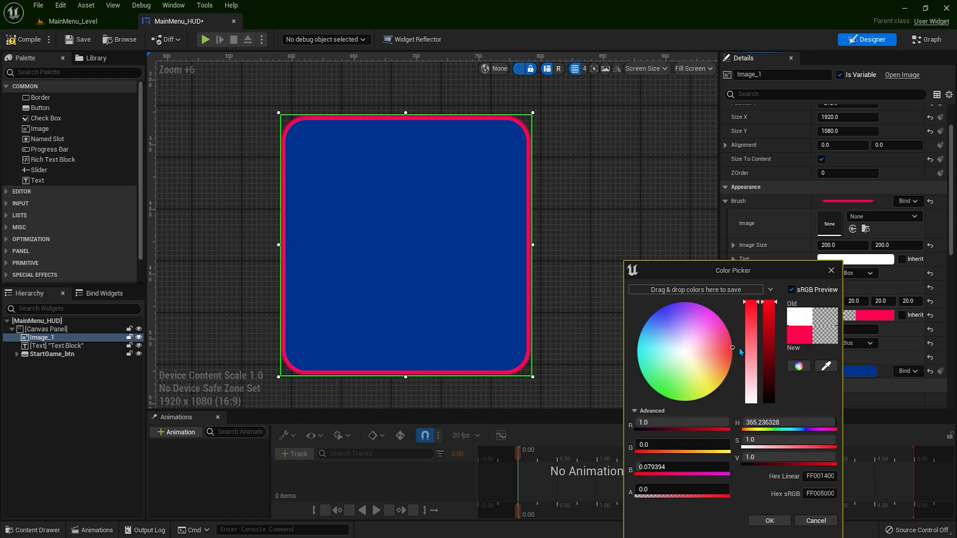
{"action": "left_click", "coordinate": [770, 520]}
Try a thicker outline on Image_1, set its width back to 3 and view the image deselected
{"action": "left_click_drag", "start_coordinate": [839, 329], "coordinate": [872, 329]}
{"action": "type", "text": "3"}
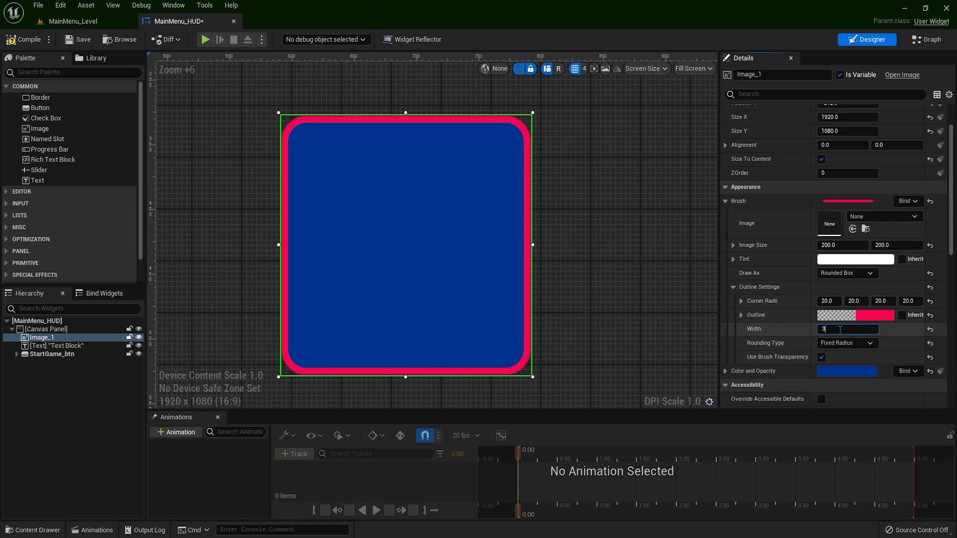
{"action": "key", "text": "Return"}
{"action": "scroll", "coordinate": [583, 200], "scroll_direction": "down", "scroll_amount": 2}
{"action": "left_click", "coordinate": [581, 250]}
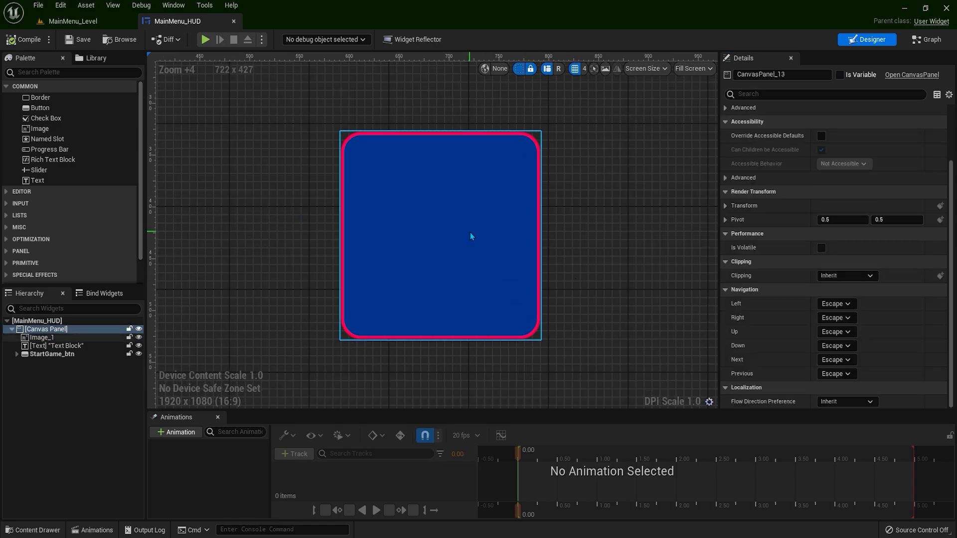
Reset Image_1's brush and its color and opacity to their default values
{"action": "left_click", "coordinate": [447, 204]}
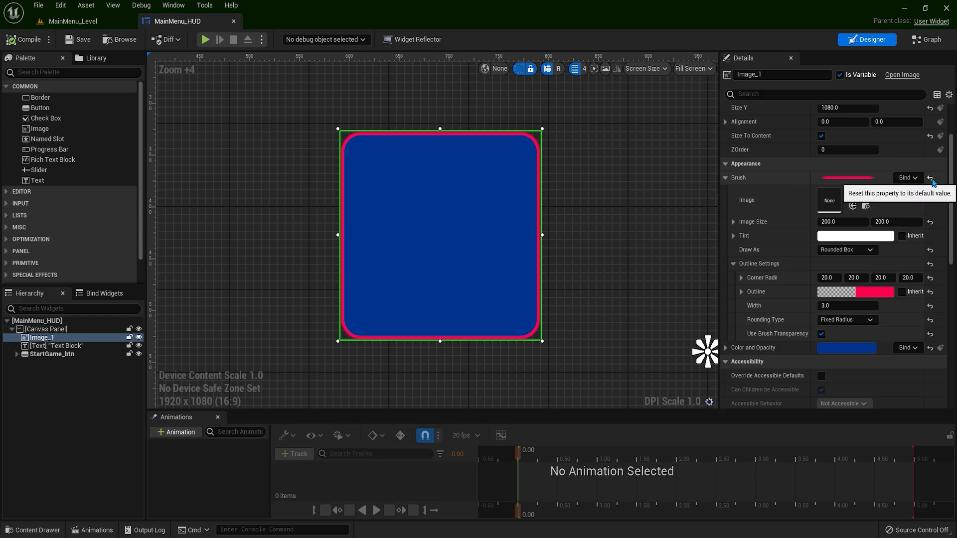
{"action": "left_click", "coordinate": [931, 179]}
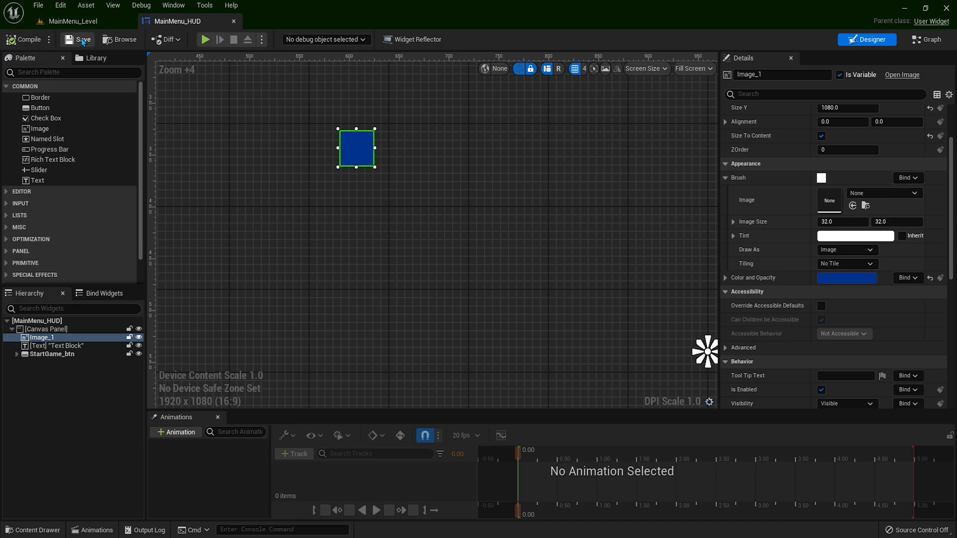
{"action": "scroll", "coordinate": [578, 256], "scroll_direction": "up", "scroll_amount": 2}
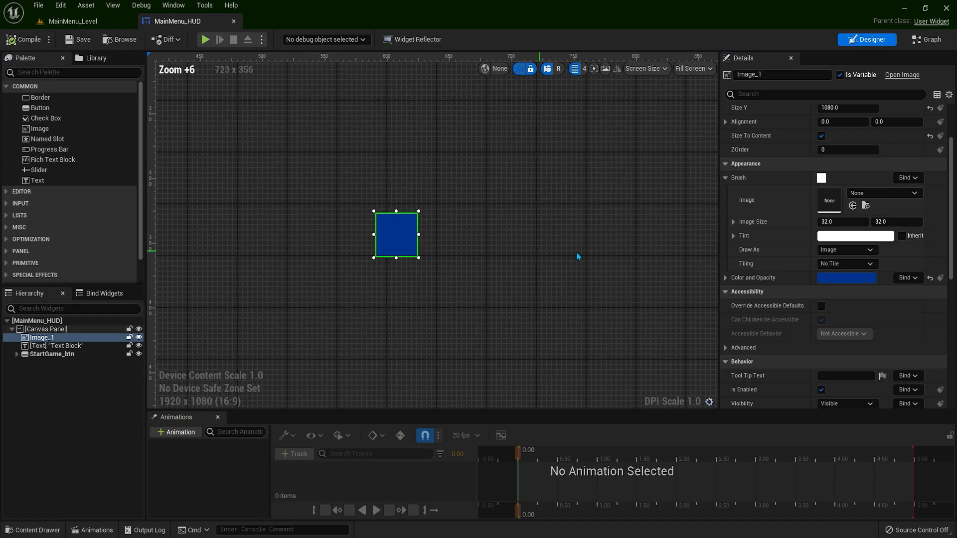
{"action": "left_click", "coordinate": [930, 279]}
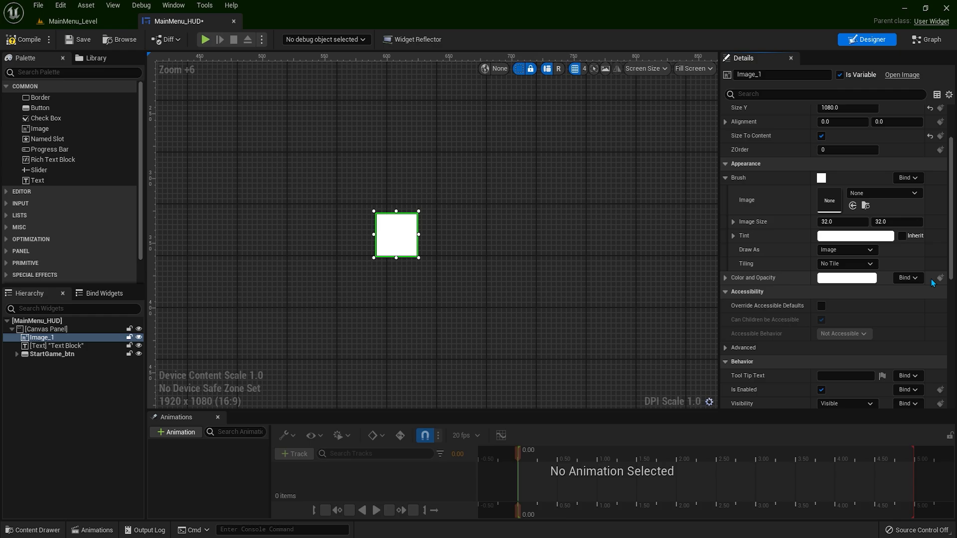
Set the plain white Image_1's brush image size to 300 by 300
{"action": "left_click", "coordinate": [39, 128]}
{"action": "left_click", "coordinate": [847, 223]}
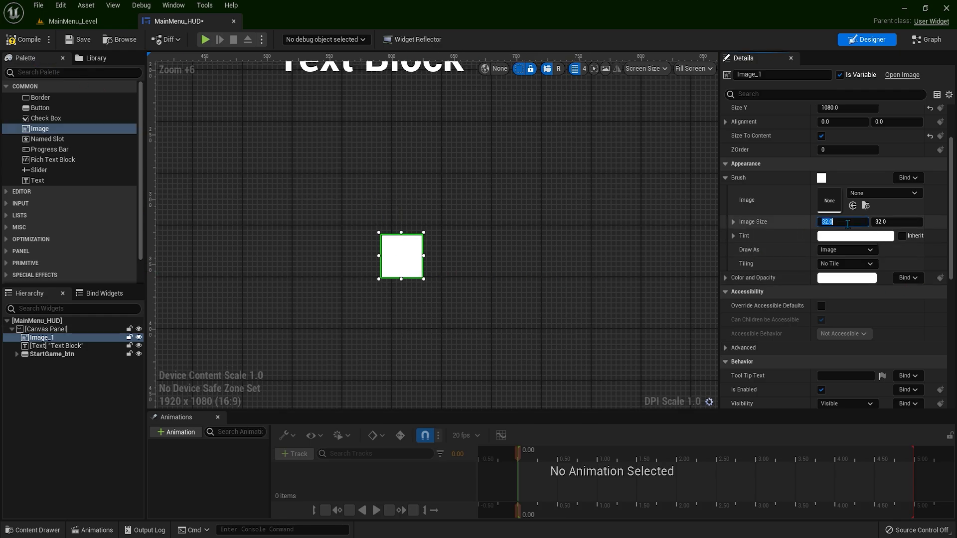
{"action": "type", "text": "300"}
{"action": "key", "text": "Tab"}
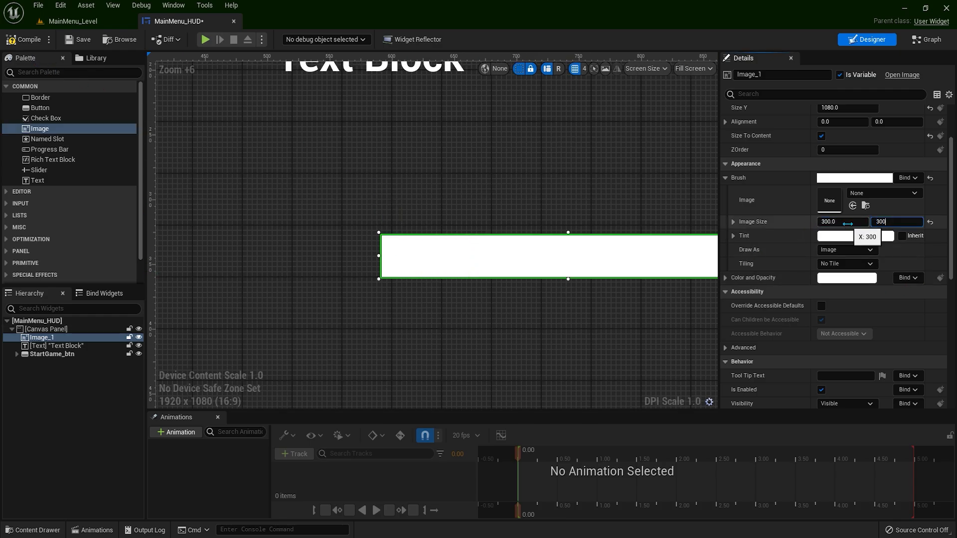
{"action": "type", "text": "300"}
{"action": "key", "text": "Return"}
Move Image_1 on the canvas to the right of the text block, directly above the anchor marker
{"action": "left_click_drag", "start_coordinate": [627, 356], "coordinate": [519, 210]}
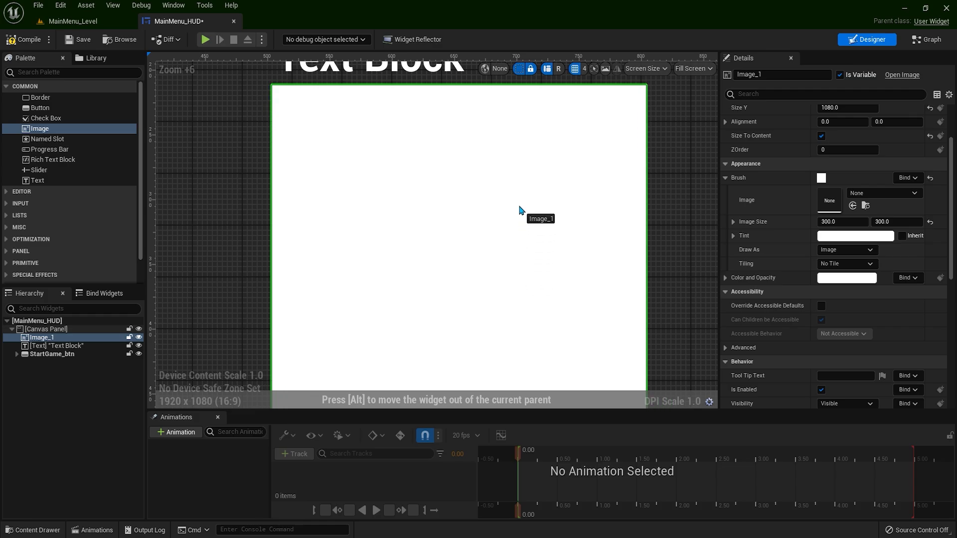
{"action": "scroll", "coordinate": [520, 210], "scroll_direction": "down", "scroll_amount": 7}
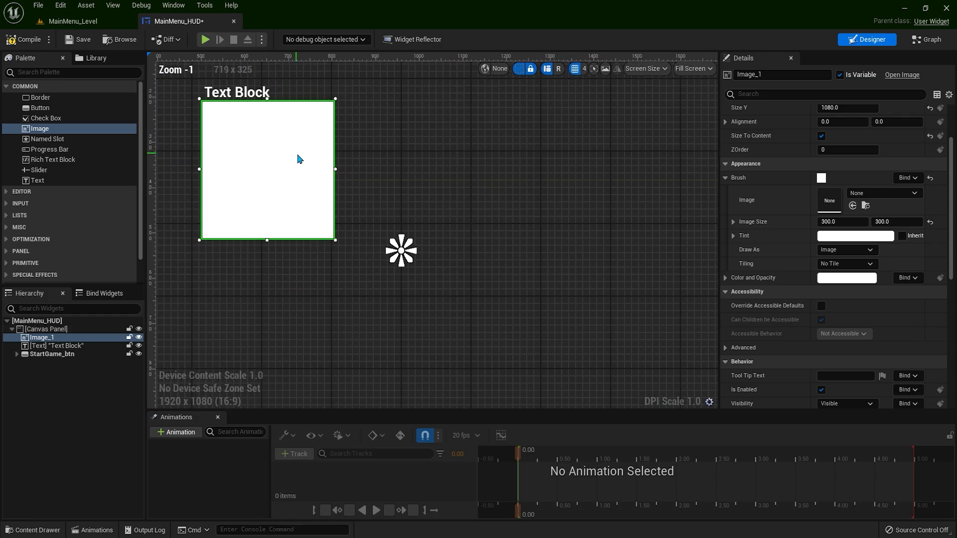
{"action": "scroll", "coordinate": [299, 158], "scroll_direction": "down", "scroll_amount": 1}
{"action": "left_click_drag", "start_coordinate": [308, 177], "coordinate": [402, 156]}
{"action": "scroll", "coordinate": [401, 156], "scroll_direction": "up", "scroll_amount": 1}
{"action": "right_click_drag", "start_coordinate": [274, 187], "coordinate": [308, 232]}
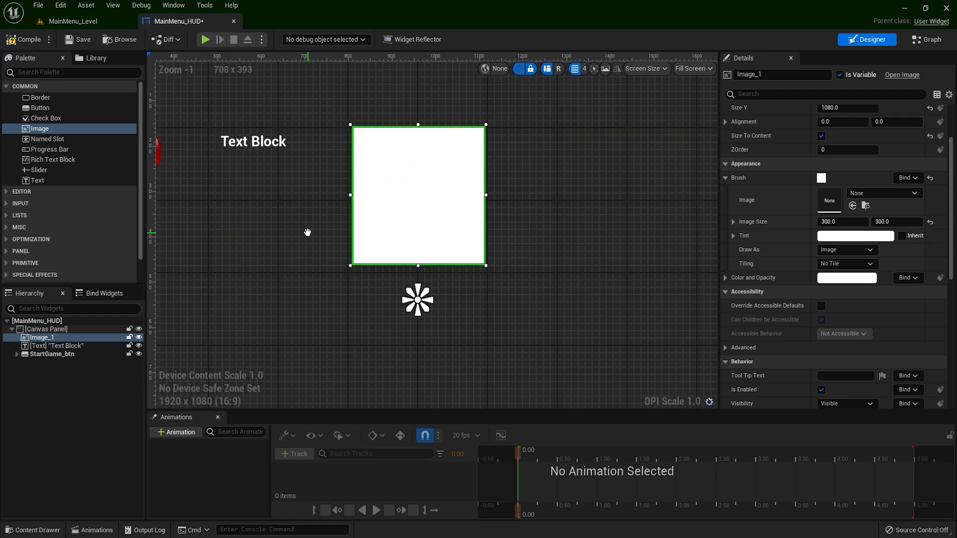
Assign the Cyberpunk2 texture from the Images folder as Image_1's brush image
{"action": "key", "text": "ctrl+space"}
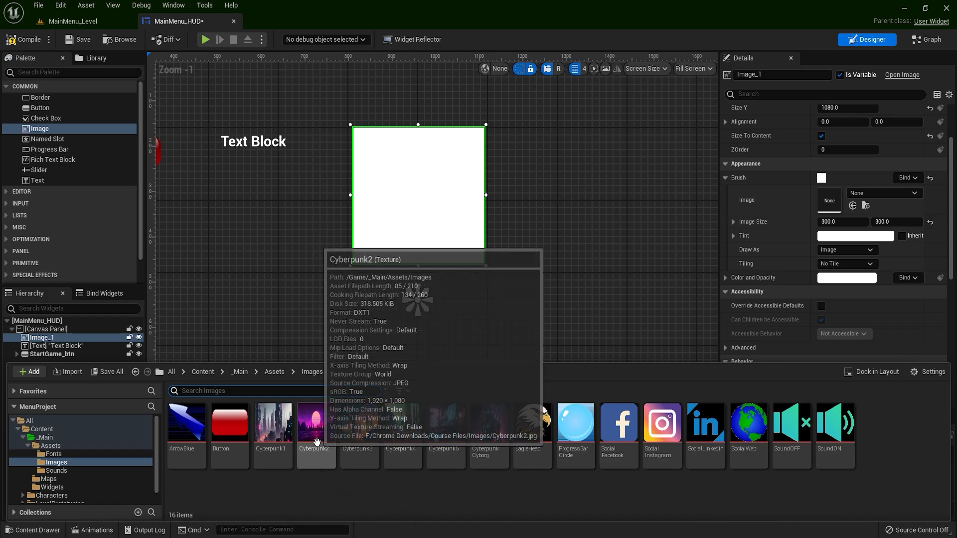
{"action": "mouse_move", "coordinate": [313, 438]}
{"action": "left_mouse_down"}
{"action": "mouse_move", "coordinate": [414, 177]}
{"action": "mouse_move", "coordinate": [433, 177]}
{"action": "left_mouse_up"}
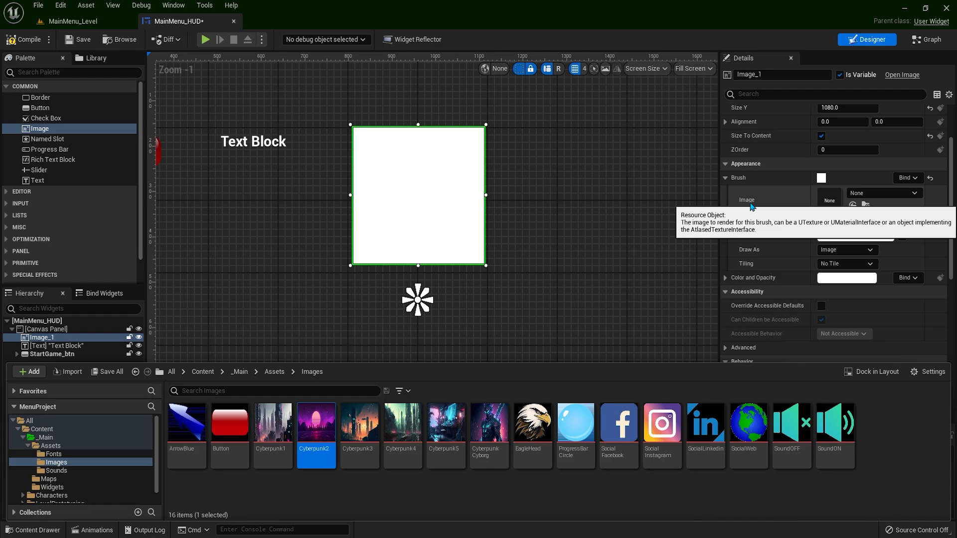
{"action": "left_click", "coordinate": [853, 206]}
{"action": "mouse_move", "coordinate": [556, 201]}
{"action": "right_mouse_down"}
{"action": "mouse_move", "coordinate": [586, 233]}
{"action": "mouse_move", "coordinate": [514, 234]}
{"action": "right_mouse_up"}
{"action": "scroll", "coordinate": [421, 184], "scroll_direction": "up", "scroll_amount": 2}
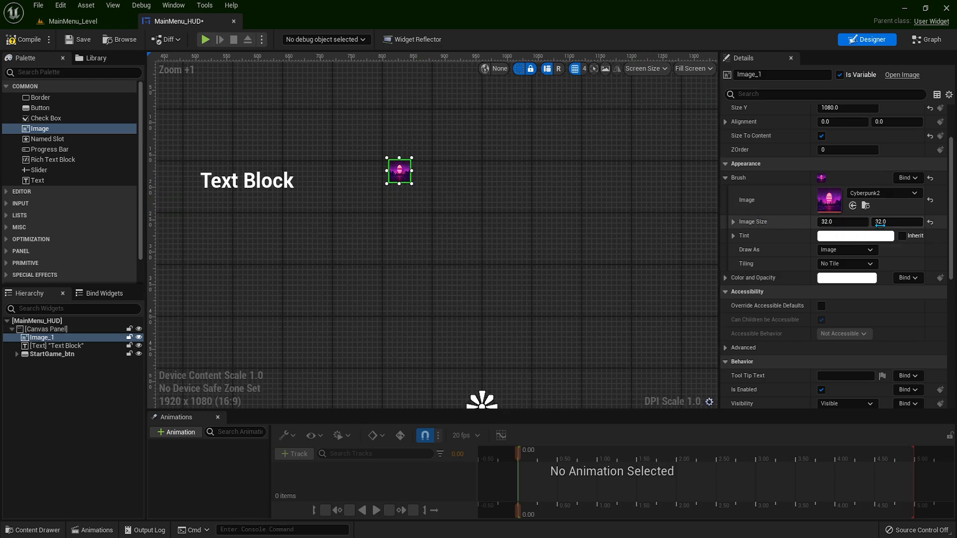
Reset Image_1's image size to the texture's native 1920 by 1080 and view the whole picture
{"action": "right_click_drag", "start_coordinate": [584, 207], "coordinate": [571, 268]}
{"action": "scroll", "coordinate": [747, 145], "scroll_direction": "up", "scroll_amount": 2}
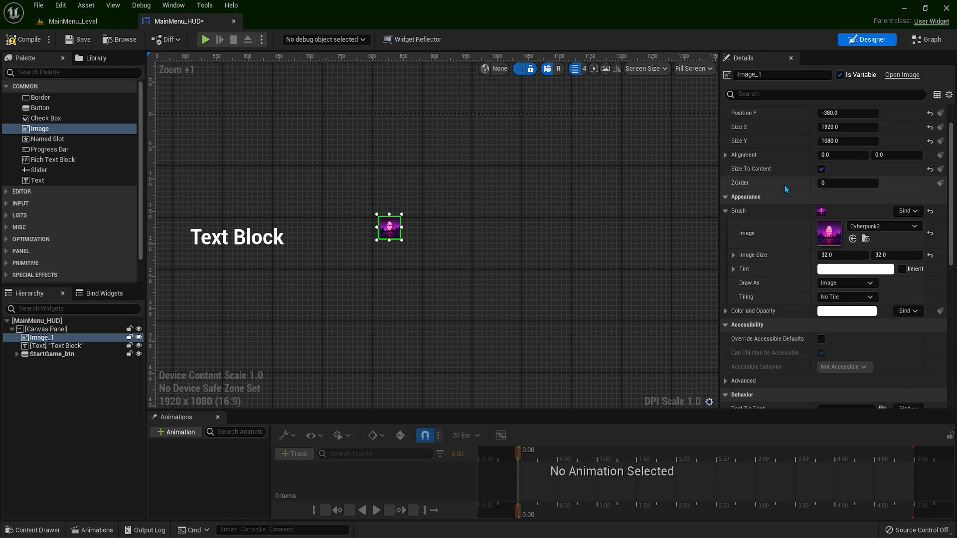
{"action": "left_click", "coordinate": [930, 255]}
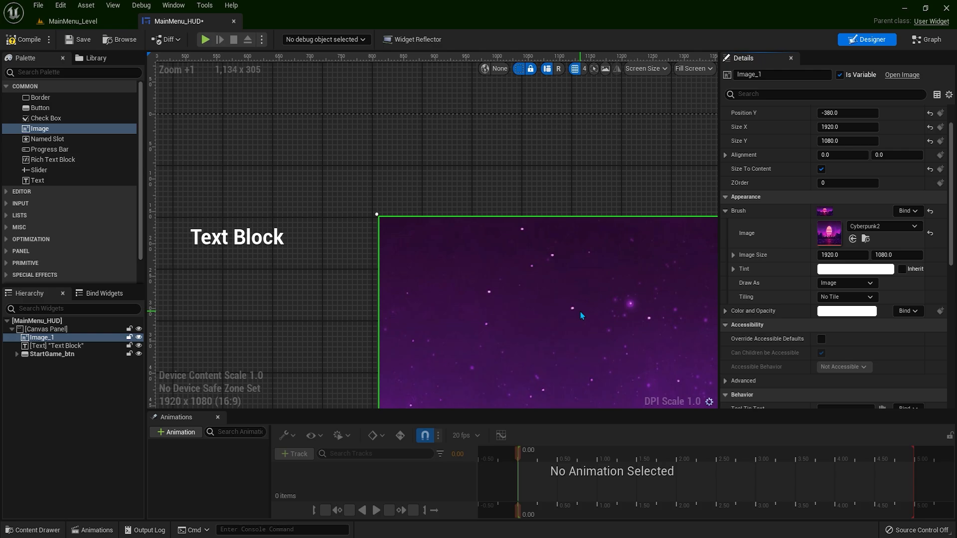
{"action": "scroll", "coordinate": [441, 176], "scroll_direction": "down", "scroll_amount": 7}
{"action": "scroll", "coordinate": [516, 215], "scroll_direction": "up", "scroll_amount": 2}
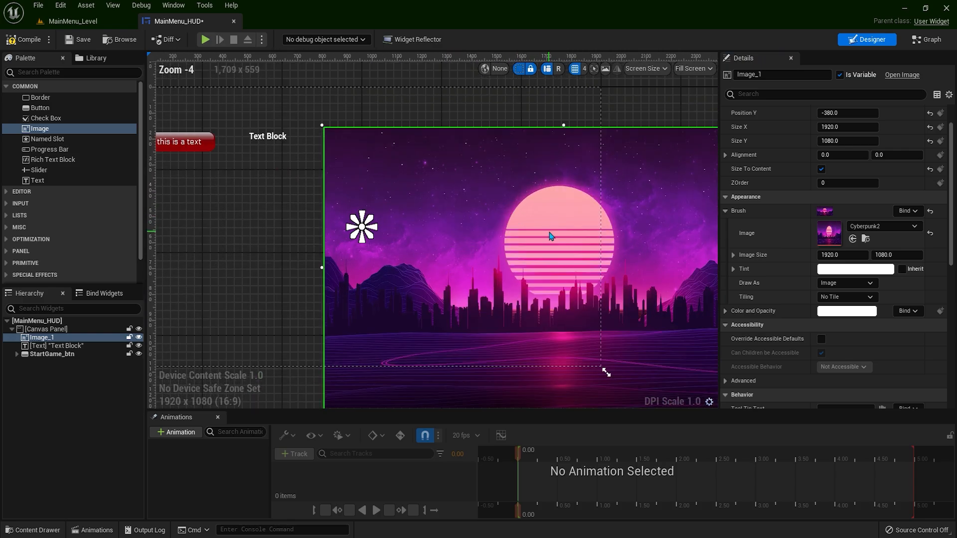
Set the image size of Image_1's Cyberpunk2 brush to 300 by 300 and view it up close with the image deselected
{"action": "left_click_drag", "start_coordinate": [847, 255], "coordinate": [843, 254]}
{"action": "type", "text": "300"}
{"action": "key", "text": "Tab"}
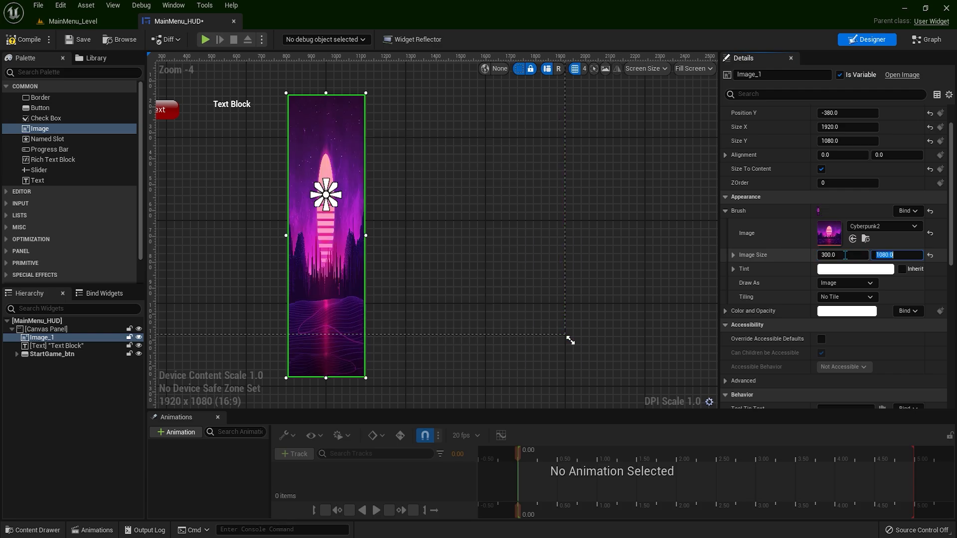
{"action": "type", "text": "300"}
{"action": "key", "text": "Return"}
{"action": "left_click", "coordinate": [485, 272]}
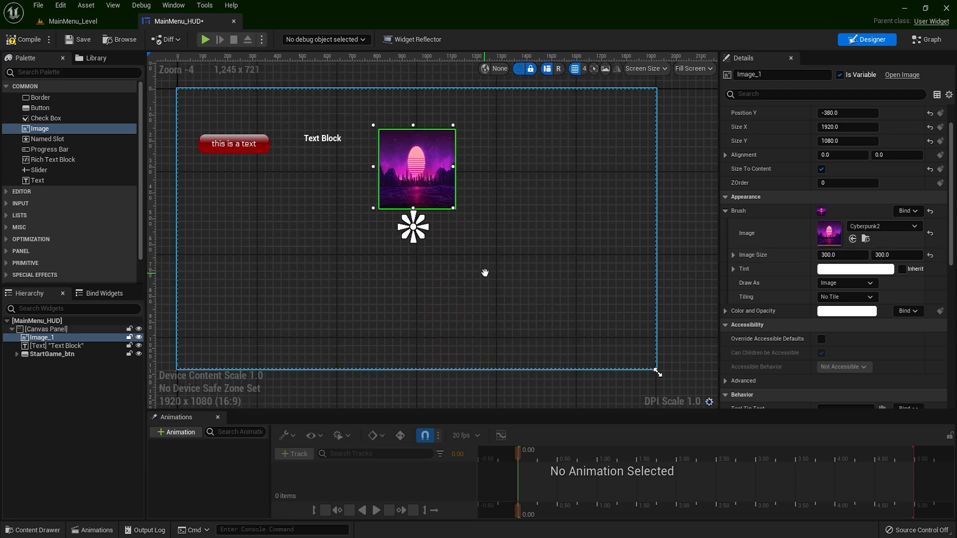
{"action": "scroll", "coordinate": [498, 249], "scroll_direction": "up", "scroll_amount": 5}
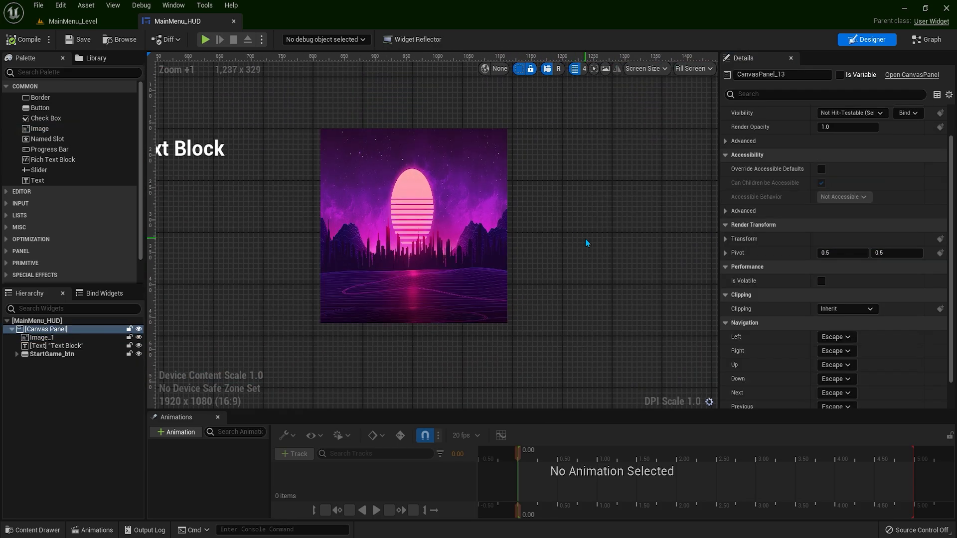
Select Image_1 on the canvas and look over the textures available in the Images folder
{"action": "left_click", "coordinate": [443, 222]}
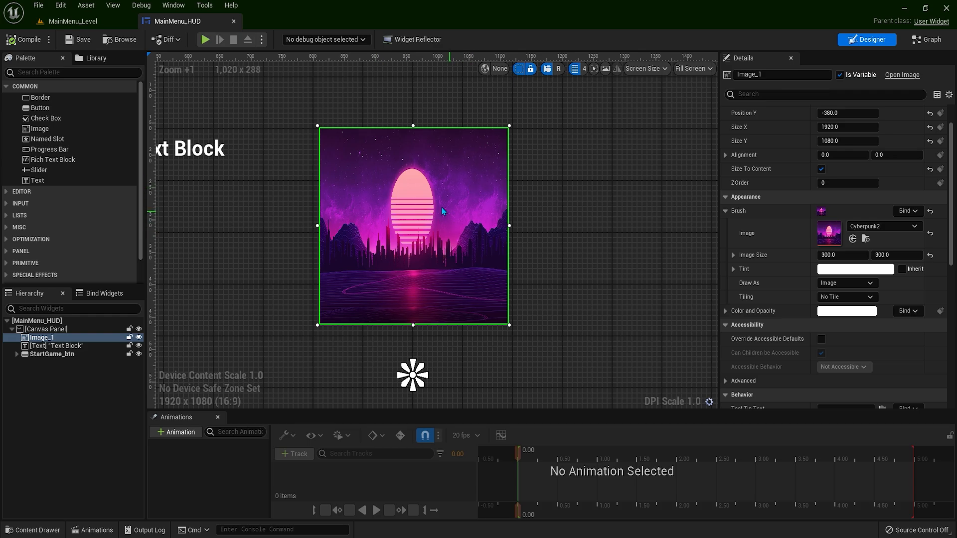
{"action": "right_click_drag", "start_coordinate": [596, 240], "coordinate": [592, 229]}
{"action": "key", "text": "ctrl+space"}
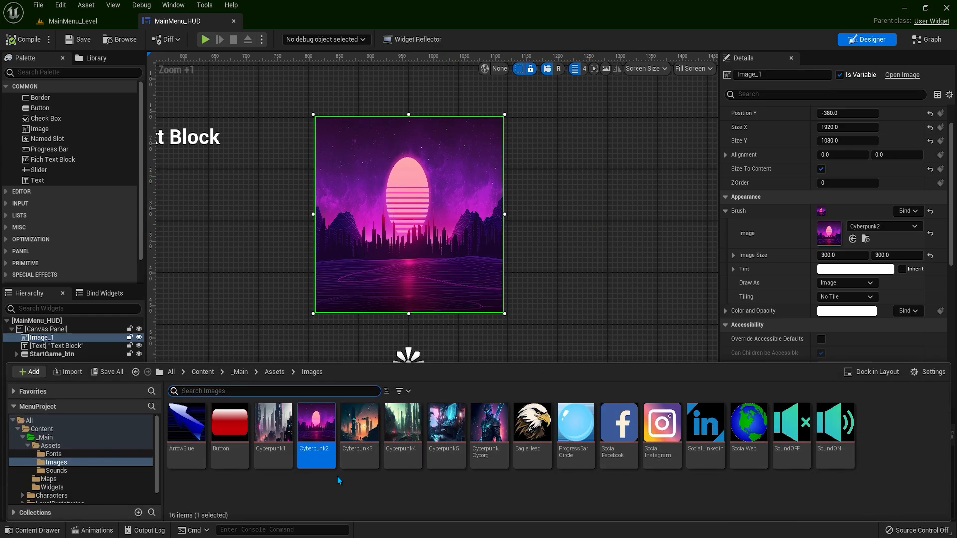
{"action": "right_click_drag", "start_coordinate": [535, 270], "coordinate": [529, 274]}
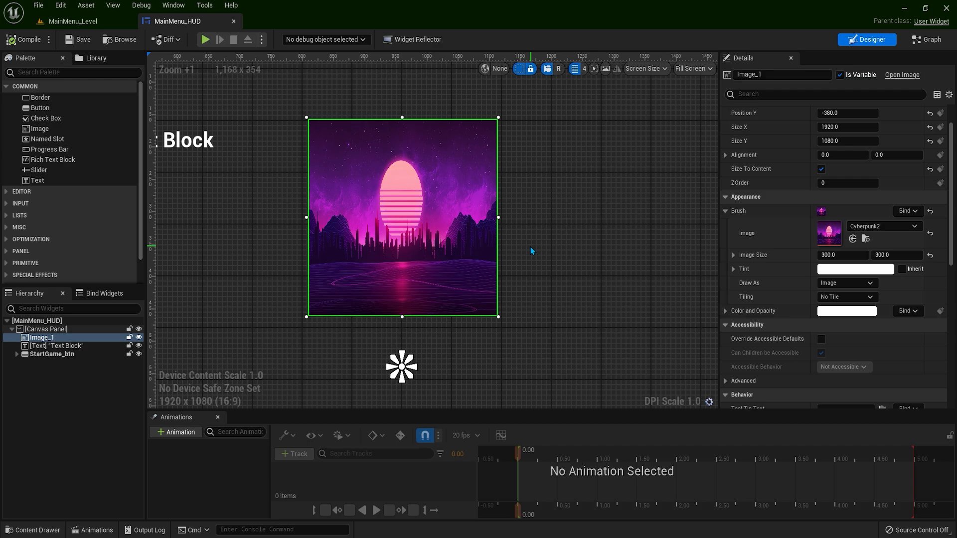
{"action": "right_click_drag", "start_coordinate": [589, 232], "coordinate": [562, 205]}
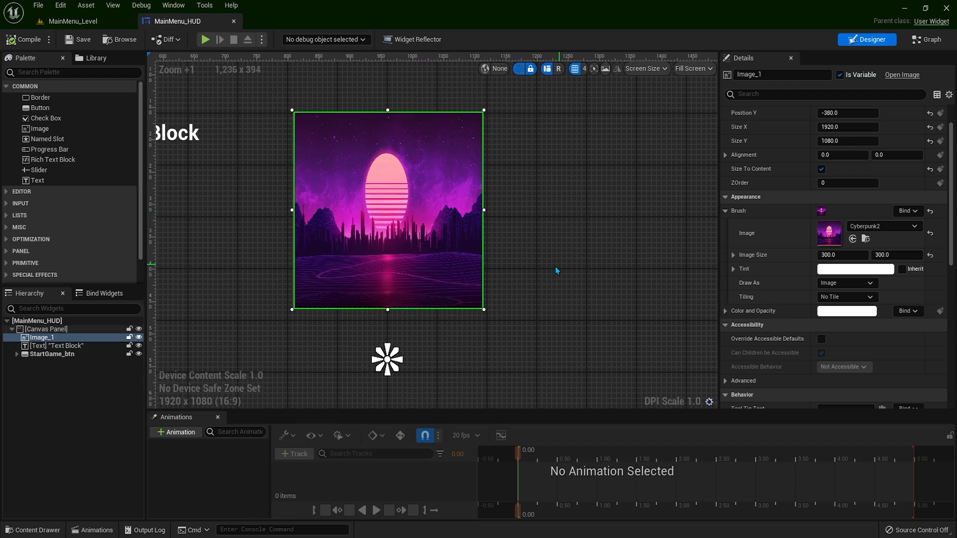
Review the widgets on the canvas by selecting the red button, the text block and Image_1 in turn
{"action": "scroll", "coordinate": [558, 205], "scroll_direction": "down", "scroll_amount": 3}
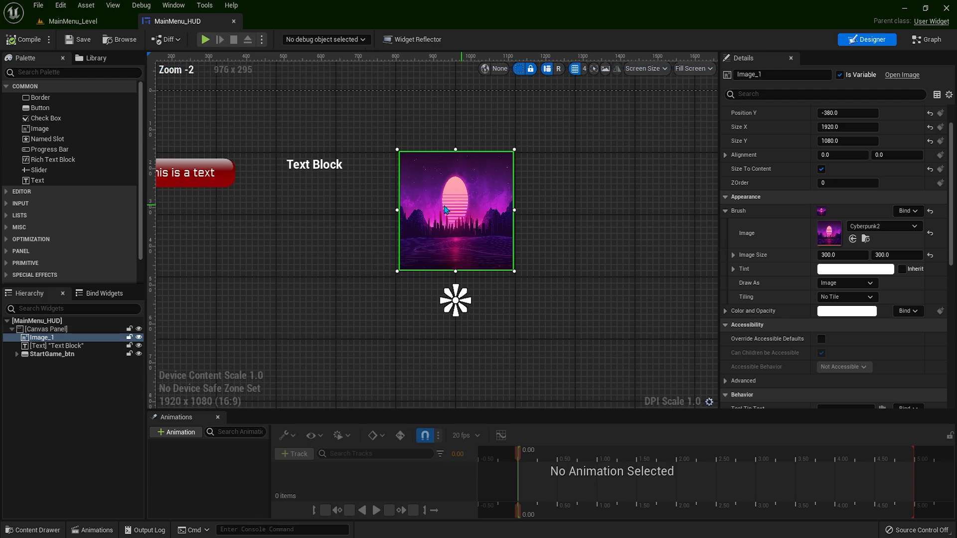
{"action": "scroll", "coordinate": [445, 210], "scroll_direction": "down", "scroll_amount": 1}
{"action": "right_click_drag", "start_coordinate": [336, 235], "coordinate": [410, 223]}
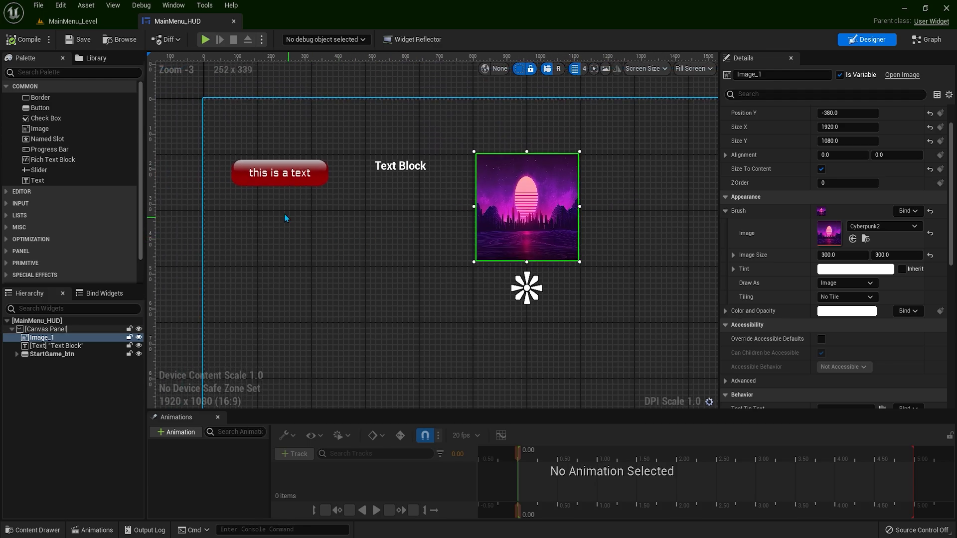
{"action": "left_click", "coordinate": [273, 187]}
{"action": "left_click", "coordinate": [396, 166]}
{"action": "left_click", "coordinate": [538, 209]}
{"action": "right_click_drag", "start_coordinate": [620, 206], "coordinate": [593, 192]}
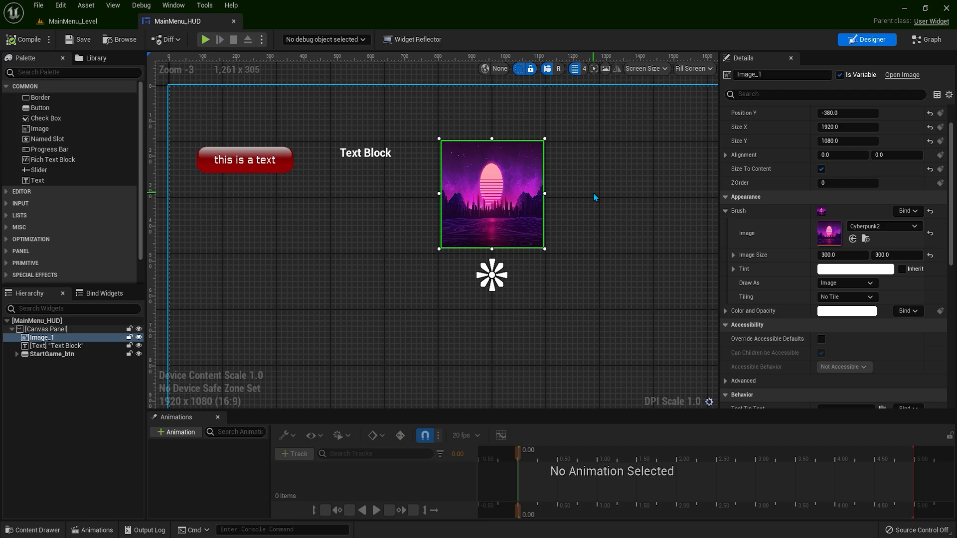
{"action": "right_click_drag", "start_coordinate": [611, 207], "coordinate": [599, 206]}
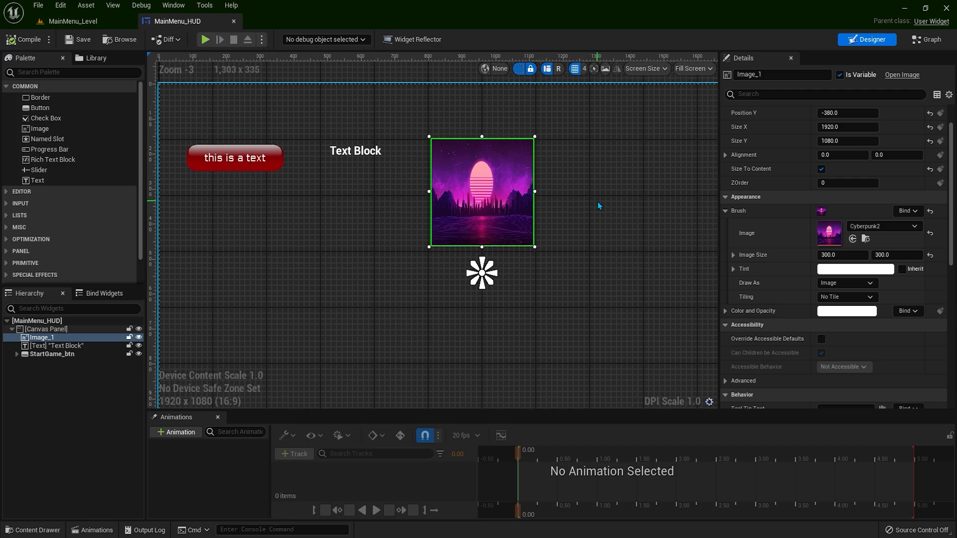